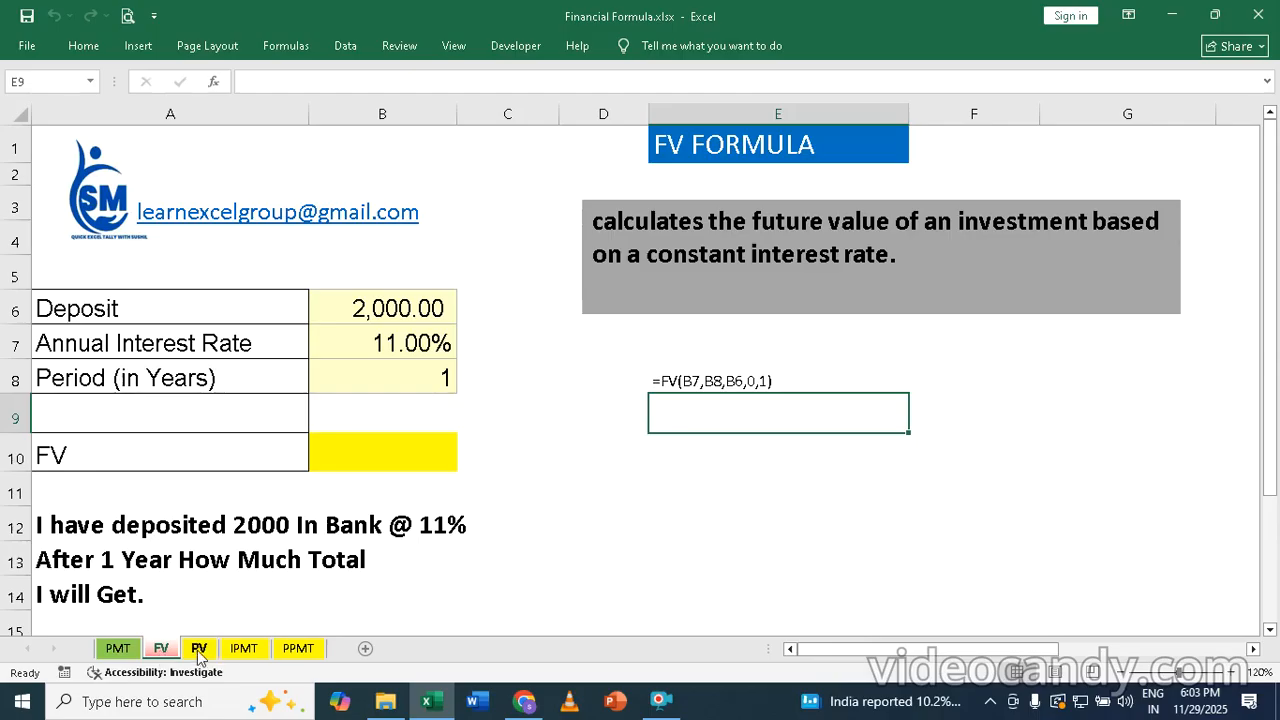
Step: Look over the PV and IPMT sheets, and inspect the loan inputs in B6:B9 of the PMT sheet
{"action": "left_click", "coordinate": [199, 649]}
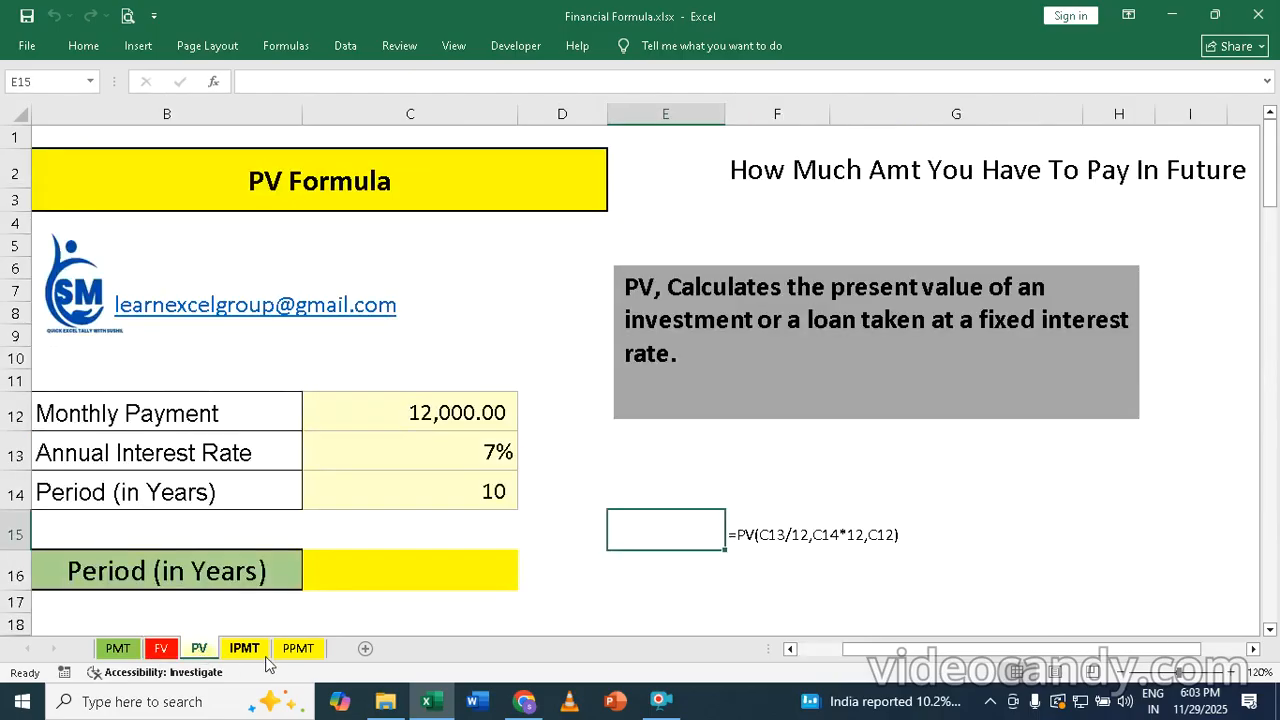
{"action": "left_click", "coordinate": [244, 649]}
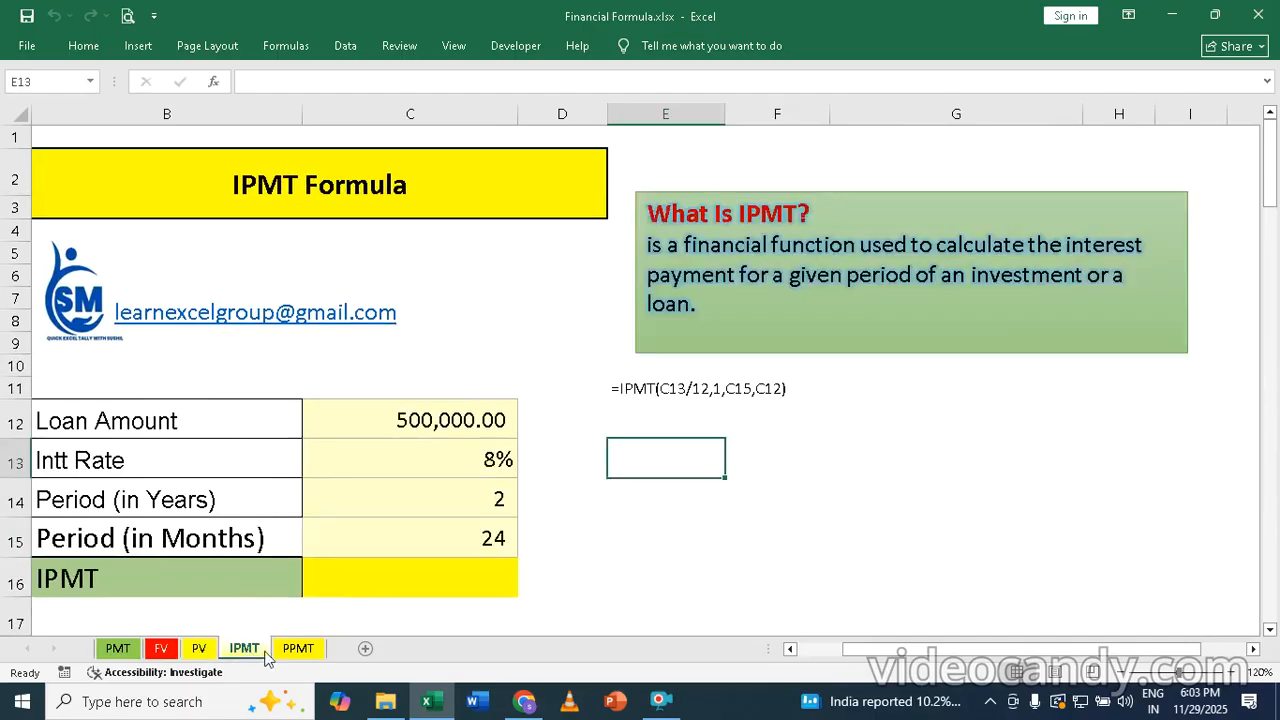
{"action": "left_click", "coordinate": [118, 649]}
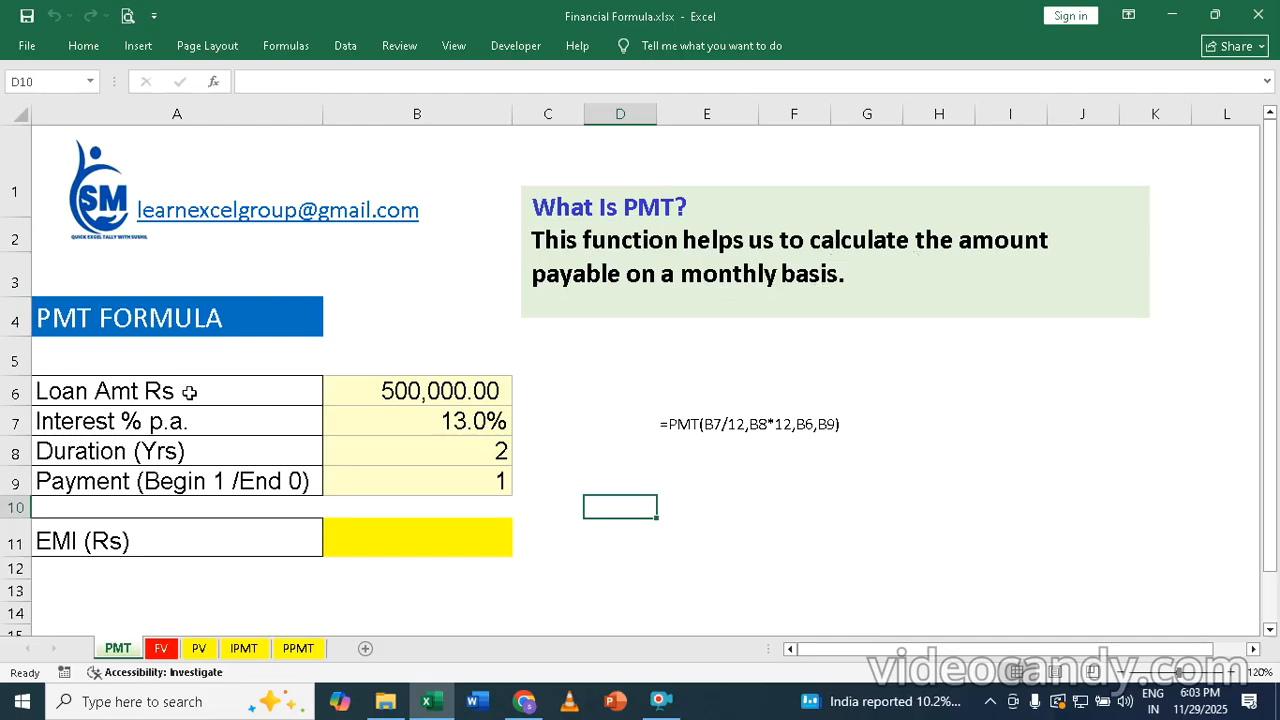
{"action": "left_click", "coordinate": [443, 390]}
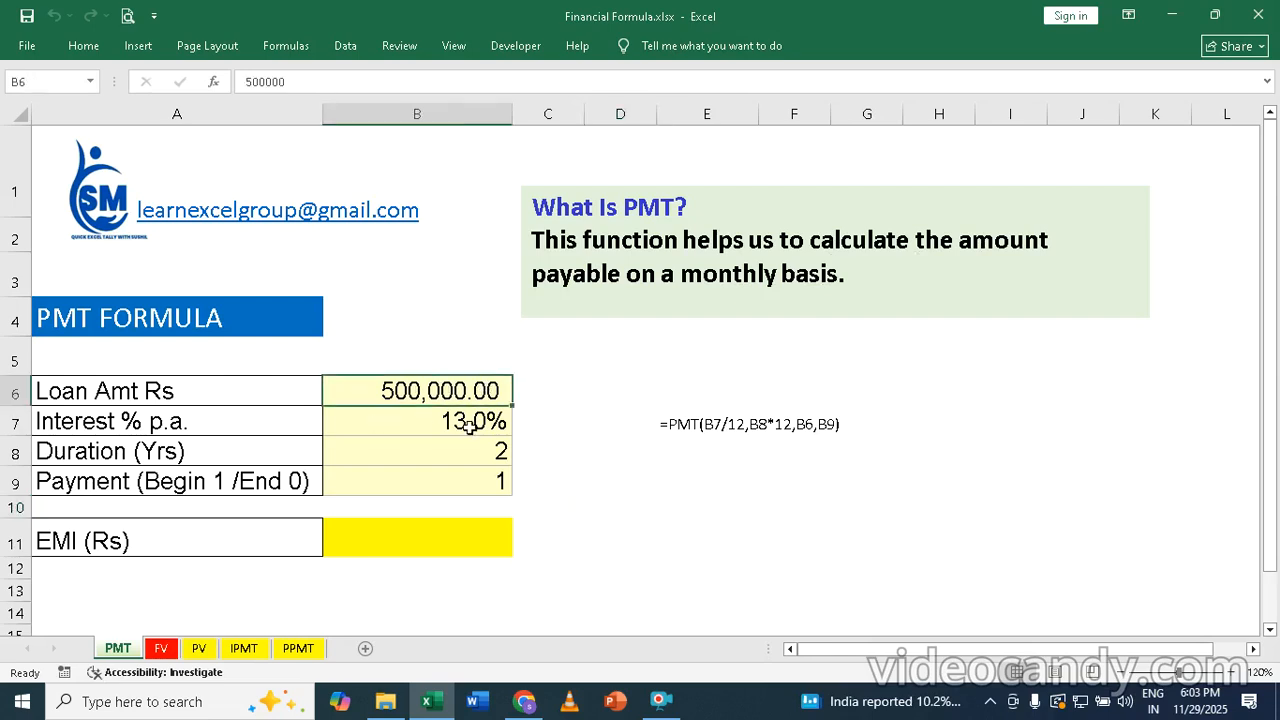
{"action": "left_click", "coordinate": [470, 421]}
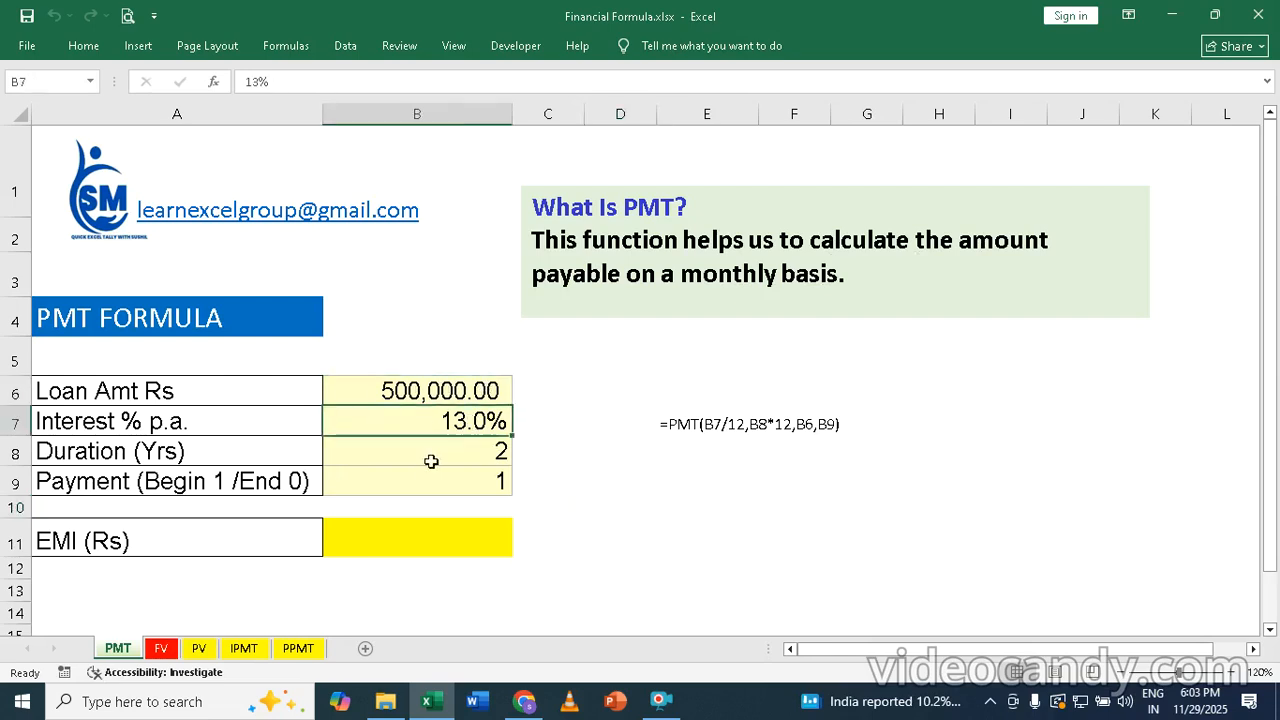
{"action": "left_click", "coordinate": [450, 448]}
{"action": "left_click", "coordinate": [450, 479]}
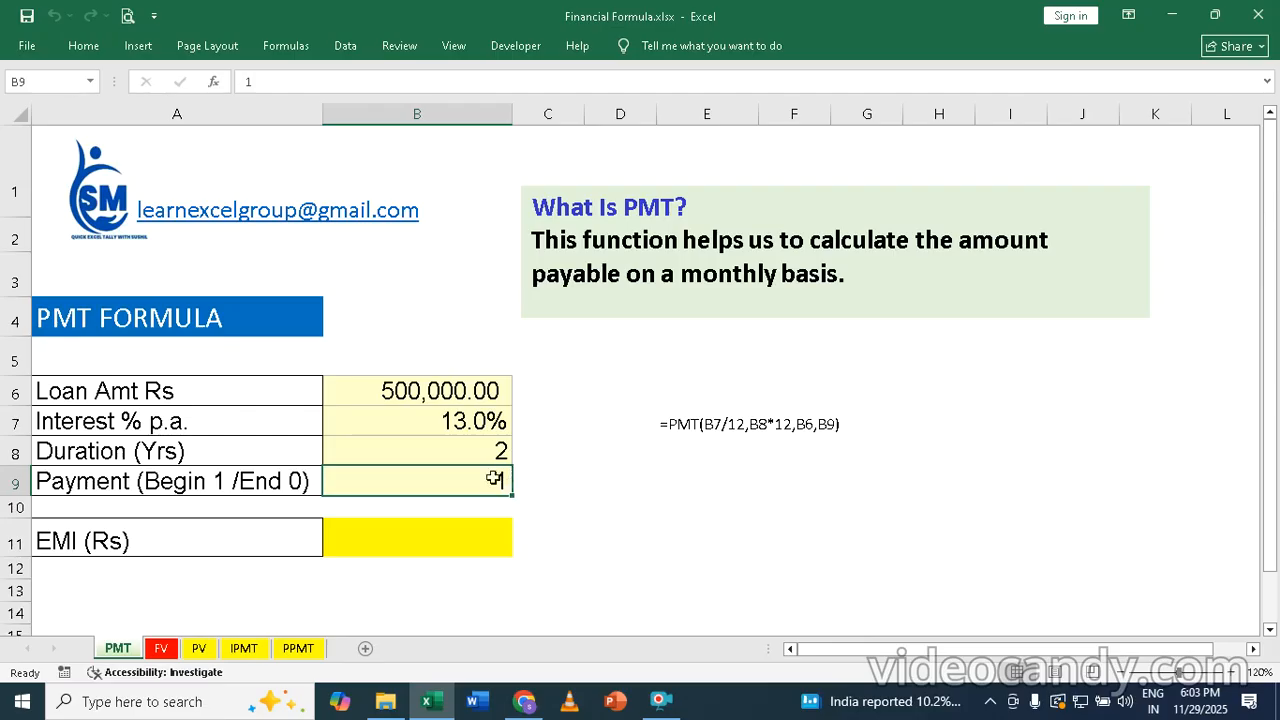
Step: Calculate the EMI in B11 of the PMT sheet with the formula =PMT(B7/12,B8*12,B6,B9)
{"action": "left_click", "coordinate": [441, 541]}
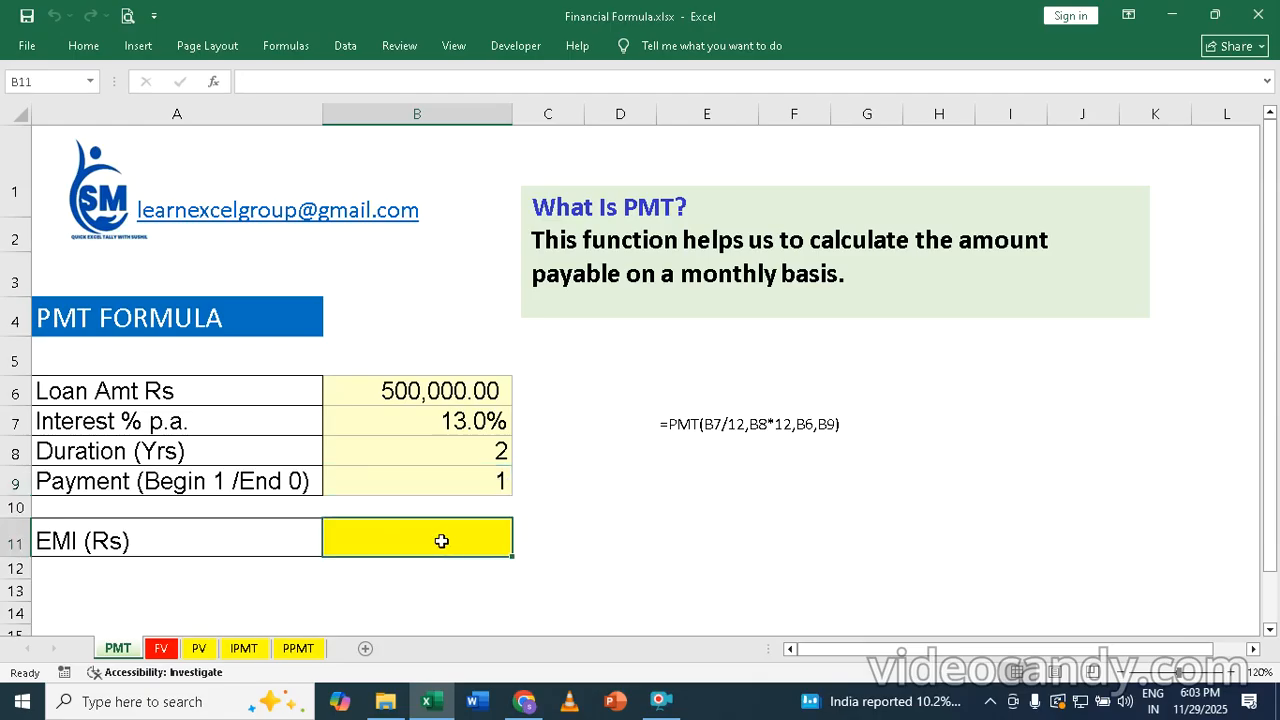
{"action": "type", "text": "=pmt"}
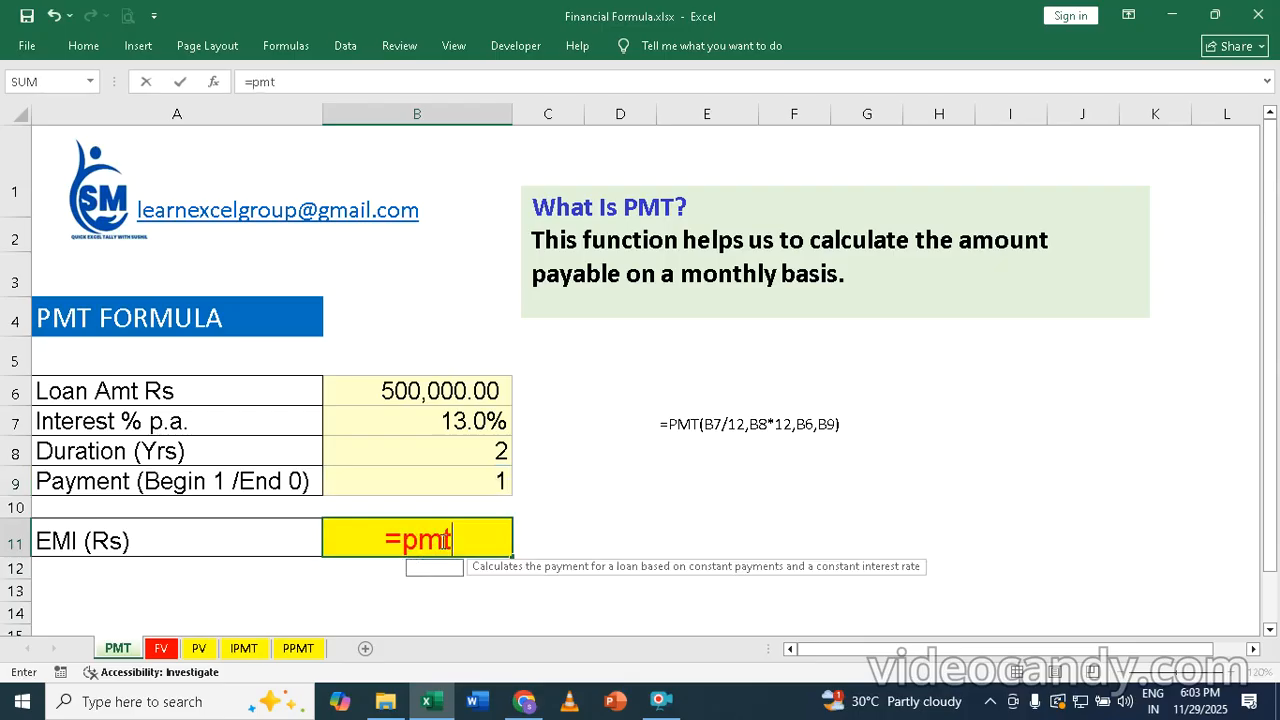
{"action": "key", "text": "Tab"}
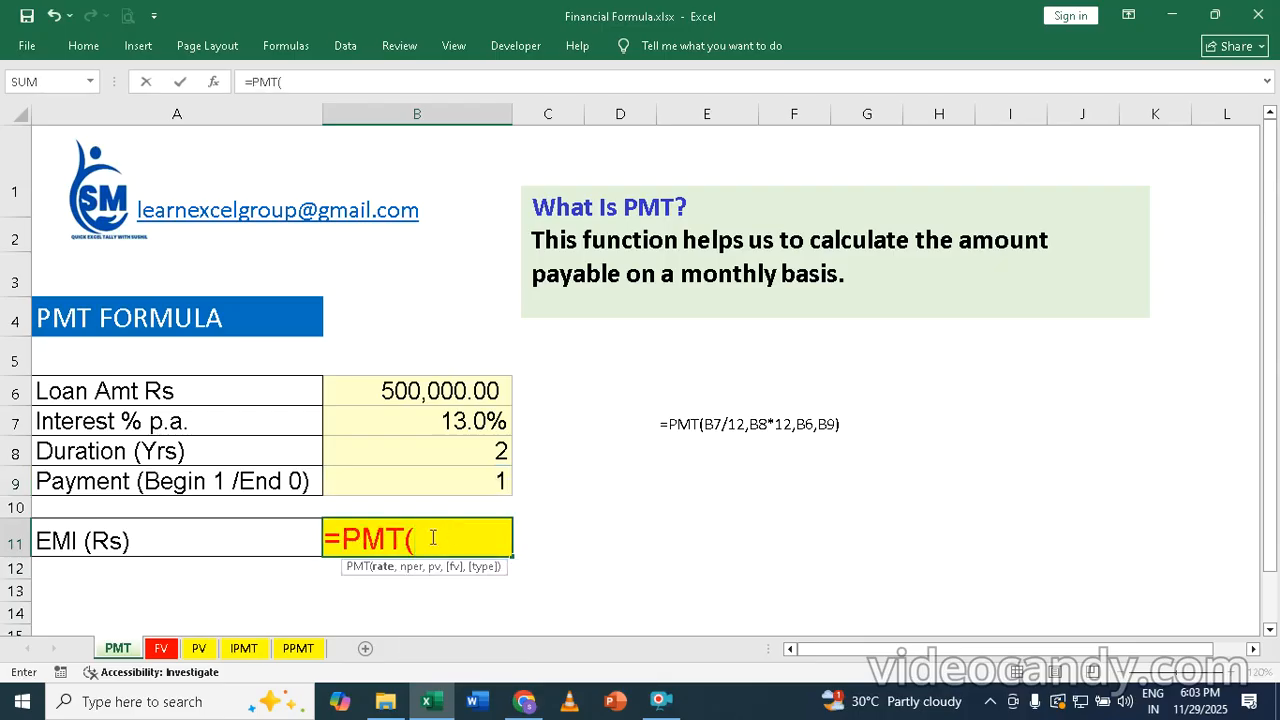
{"action": "left_click", "coordinate": [468, 416]}
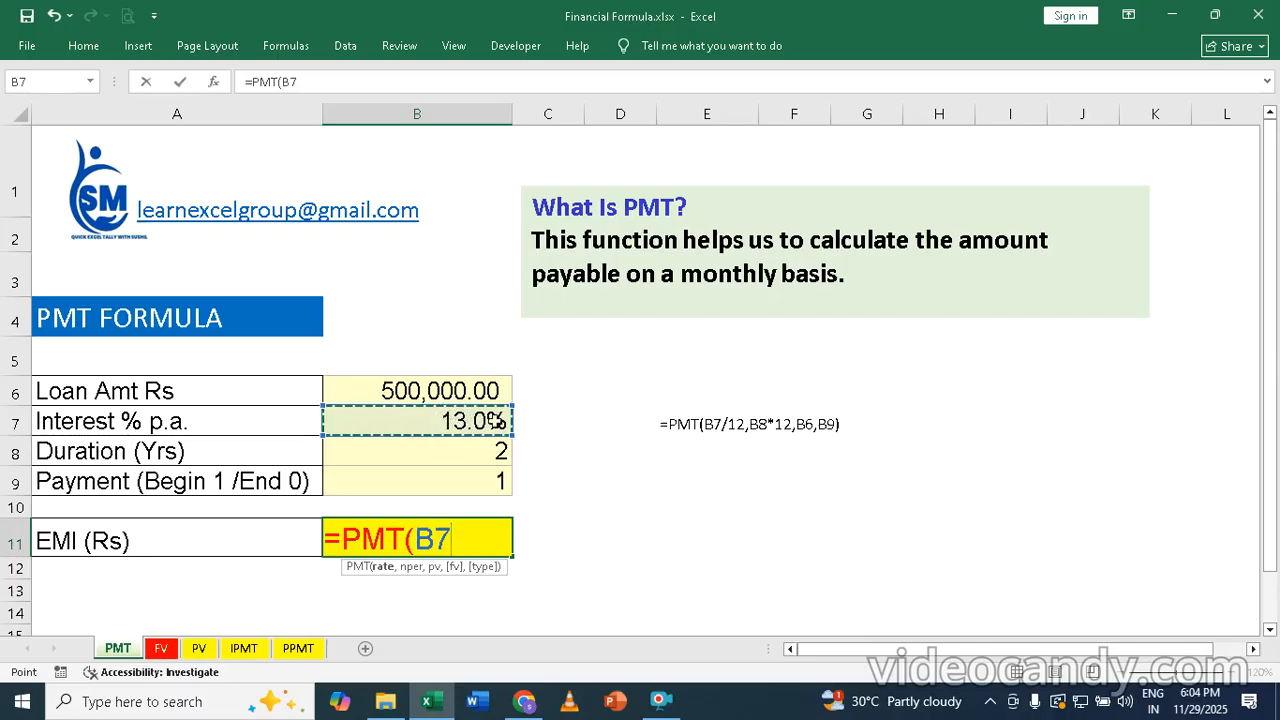
{"action": "type", "text": "/12"}
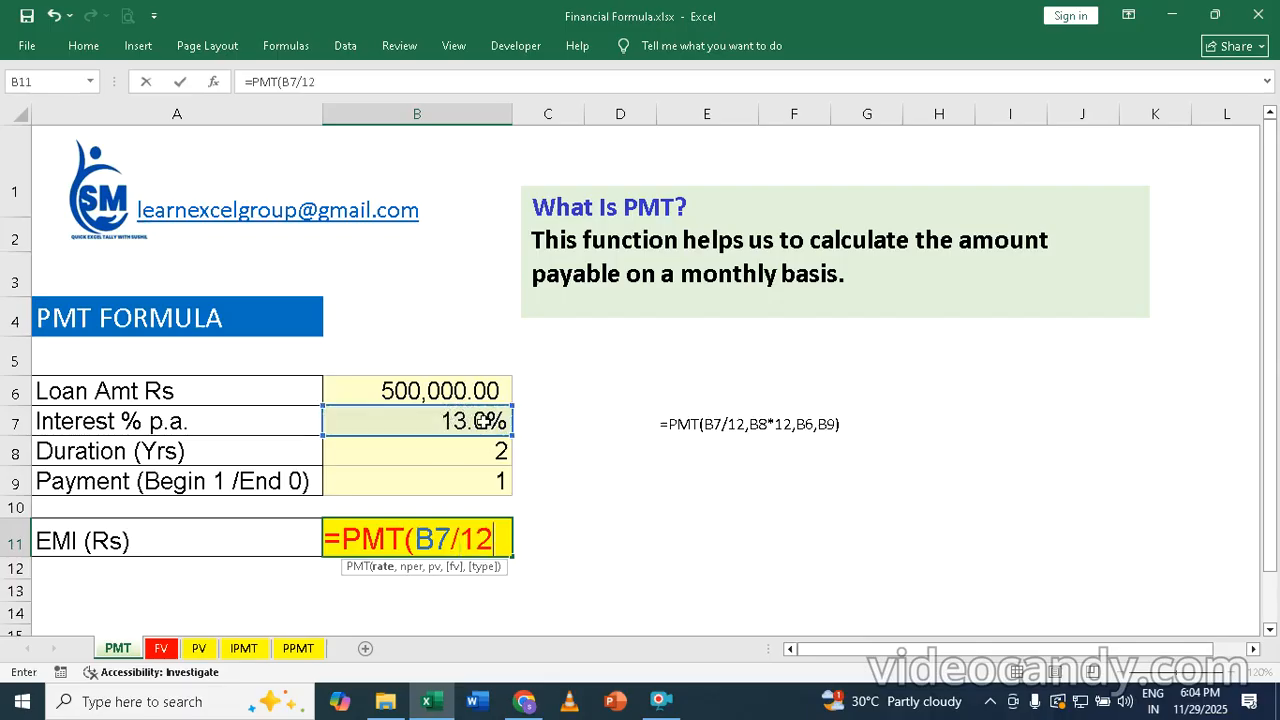
{"action": "type", "text": ","}
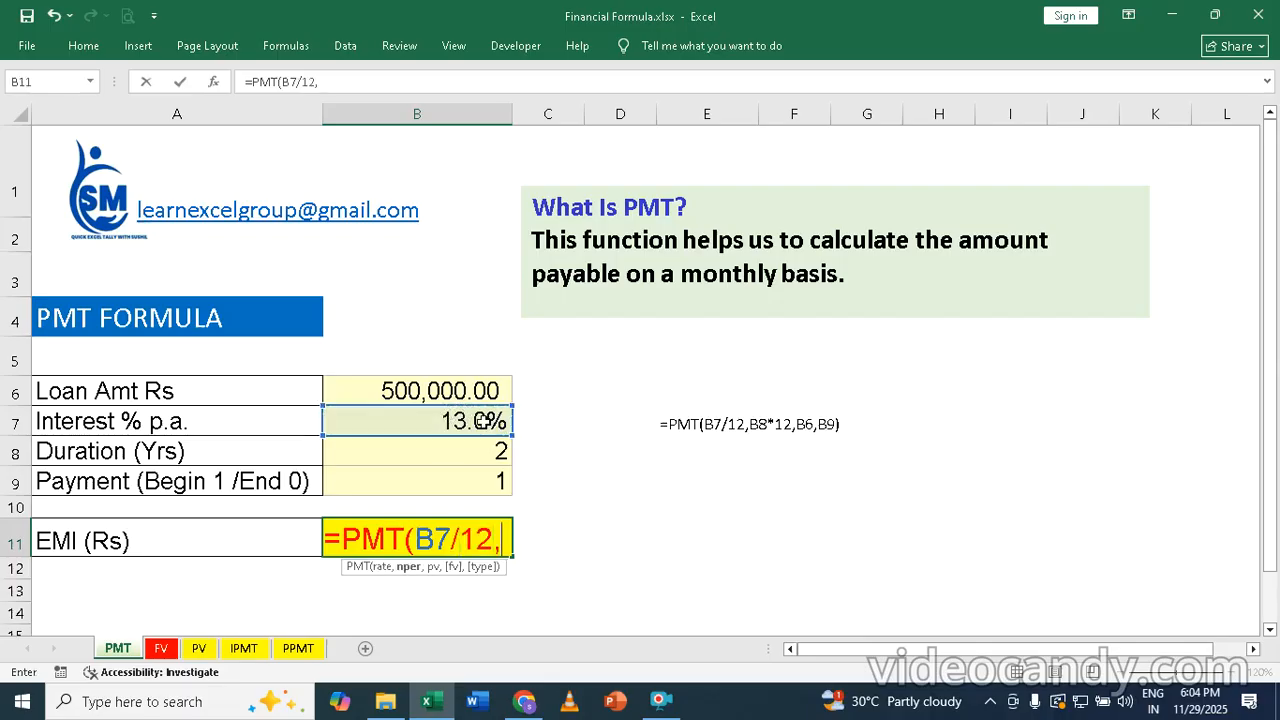
{"action": "left_click", "coordinate": [457, 451]}
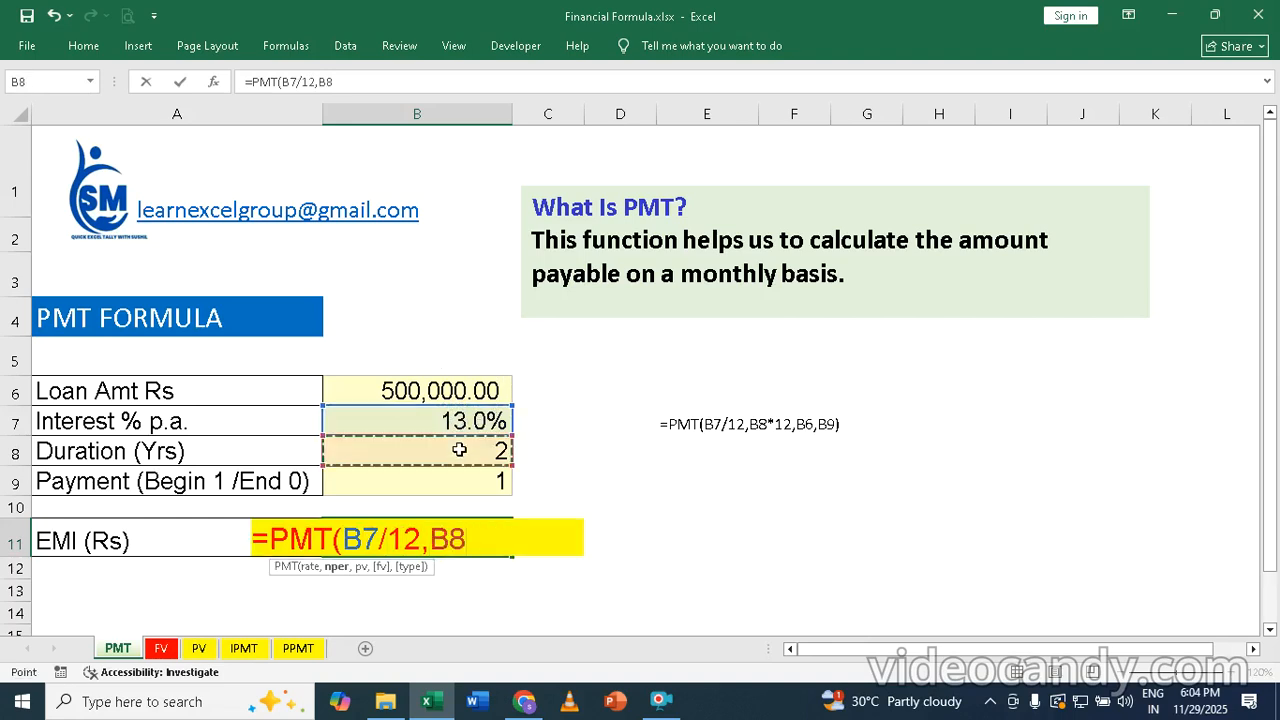
{"action": "type", "text": "*12"}
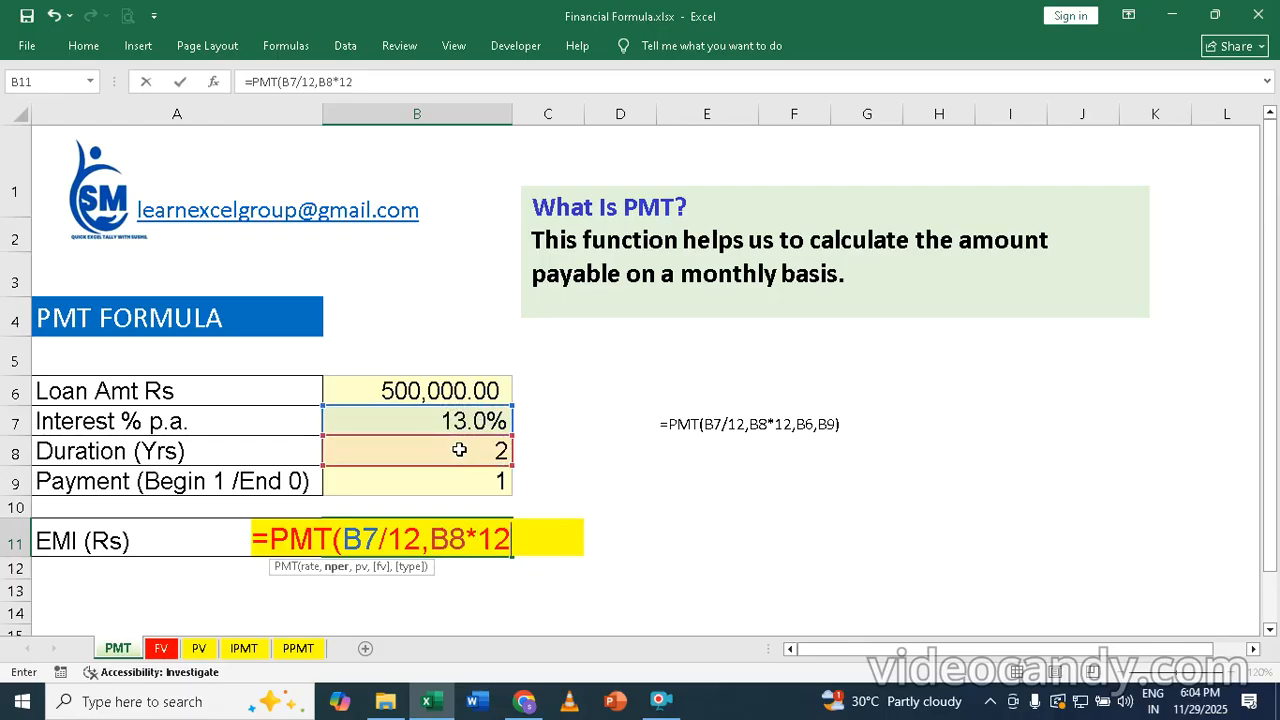
{"action": "type", "text": ","}
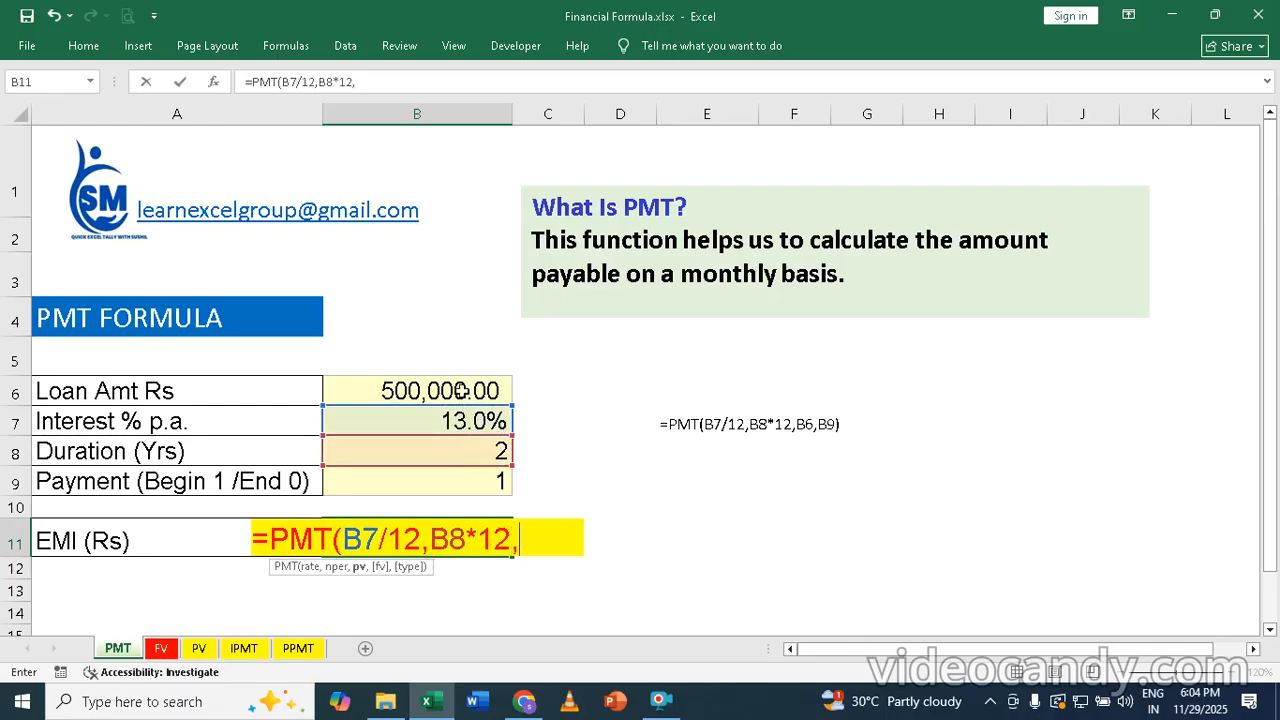
{"action": "left_click", "coordinate": [459, 391]}
{"action": "type", "text": ","}
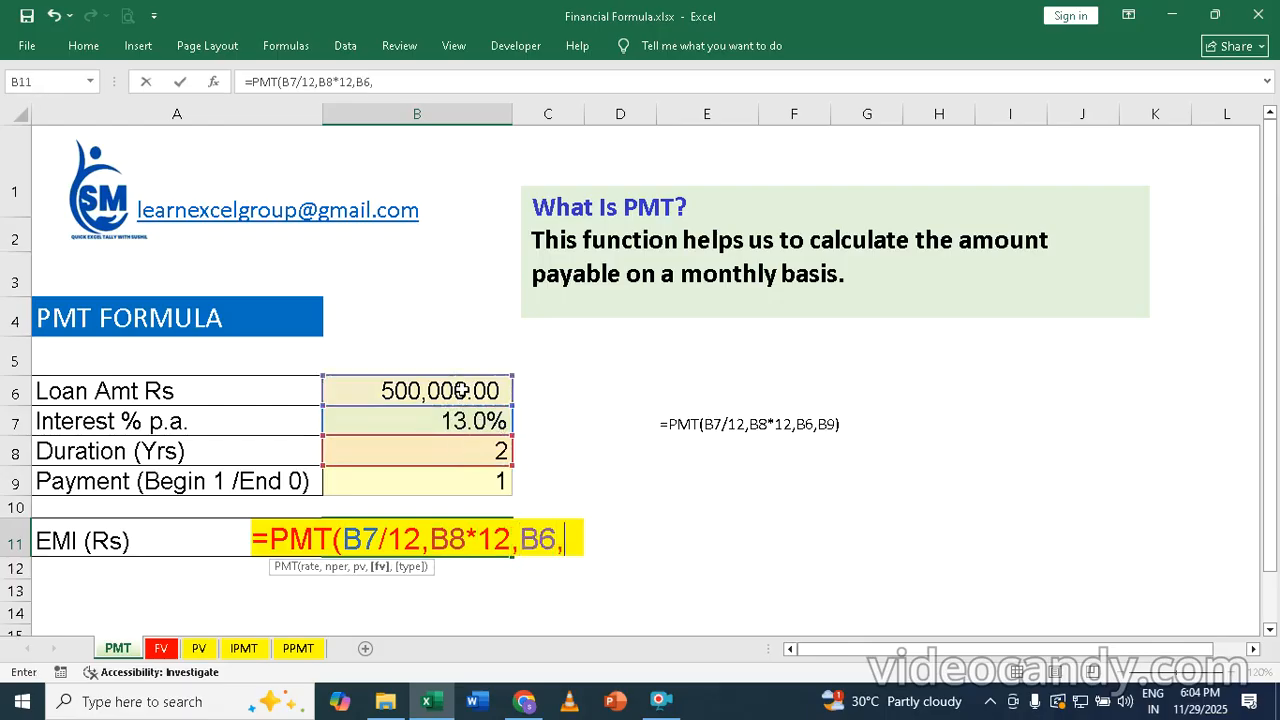
{"action": "left_click", "coordinate": [479, 481]}
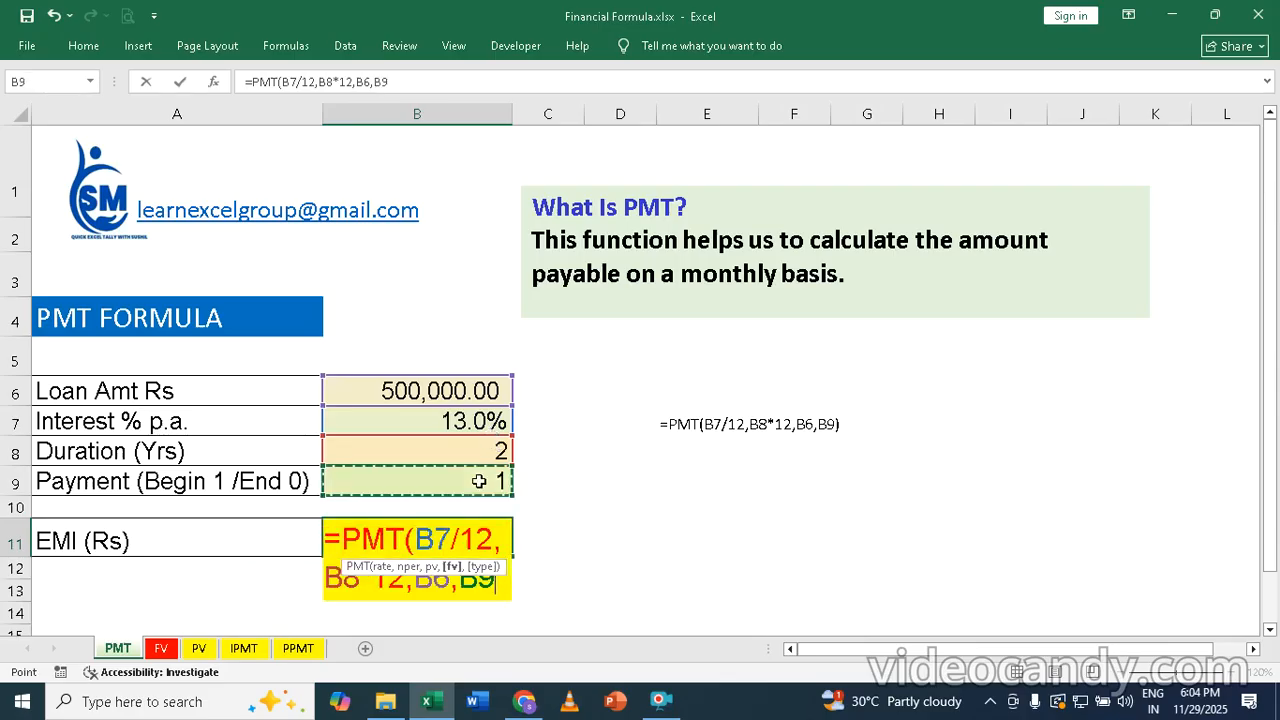
{"action": "type", "text": ")"}
{"action": "key", "text": "Return"}
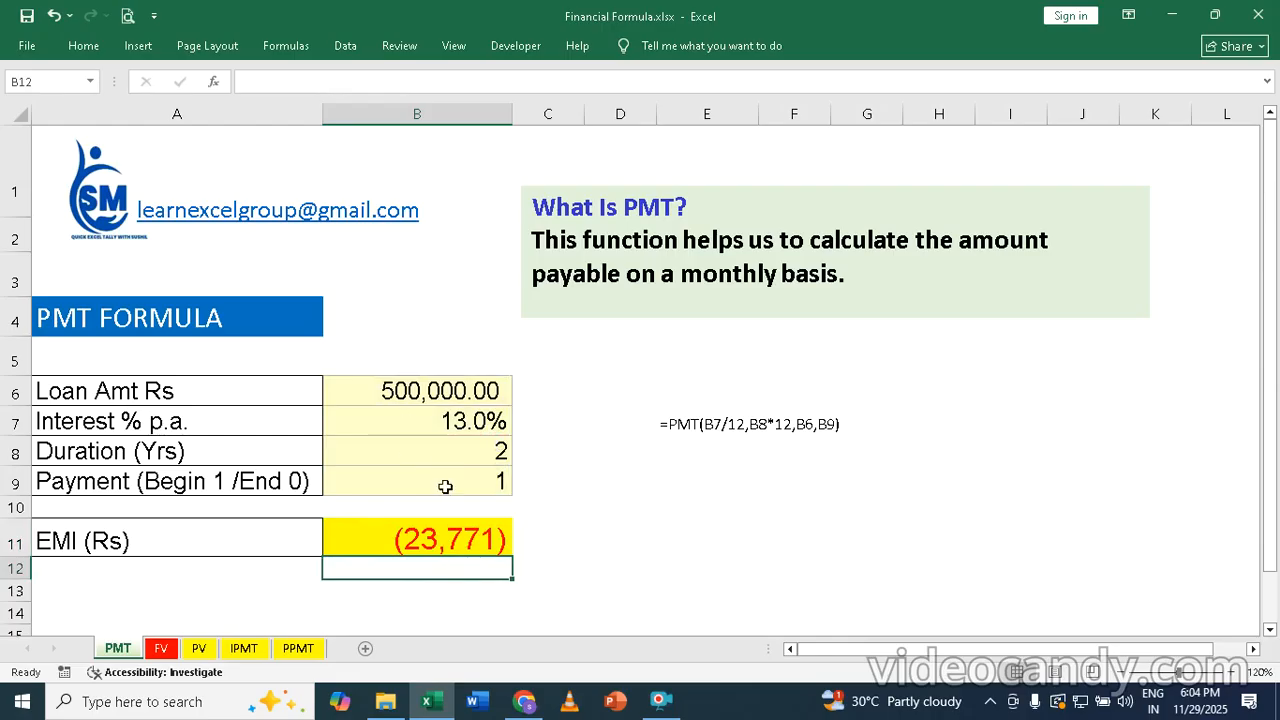
Step: Test the EMI with other loan durations by setting B8 to 3 and to 4 years
{"action": "left_click", "coordinate": [479, 453]}
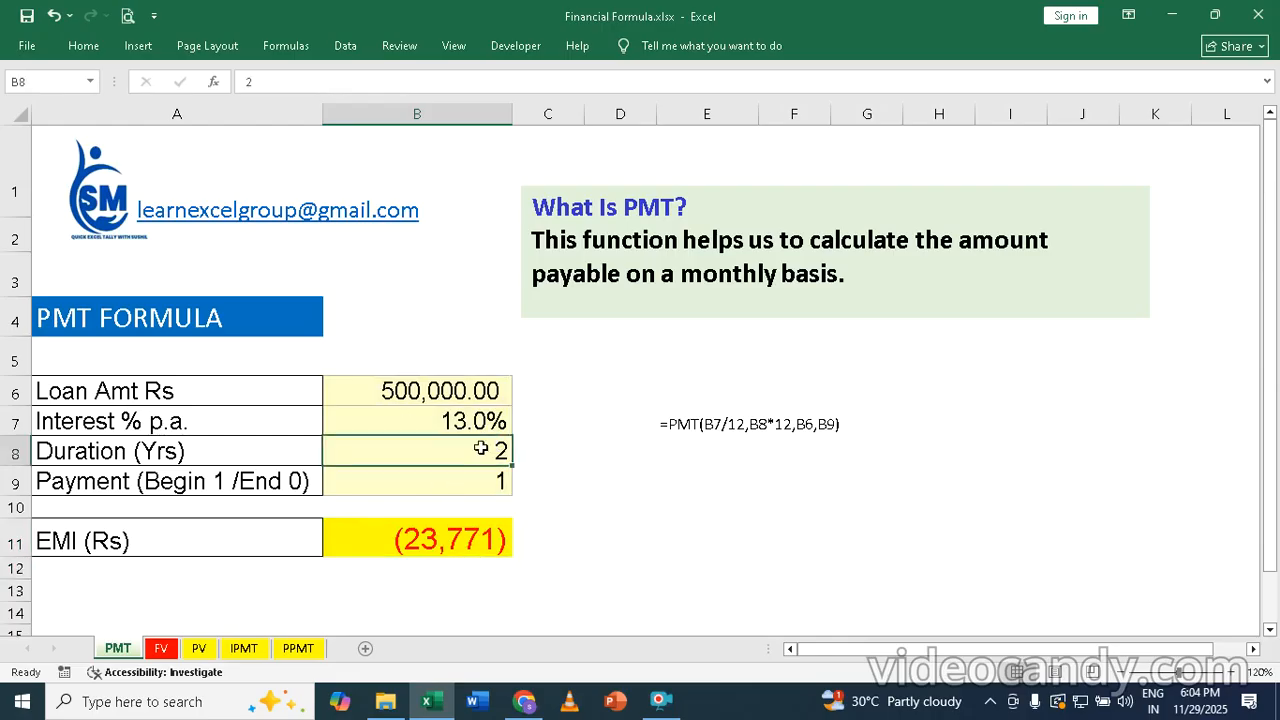
{"action": "type", "text": "3"}
{"action": "key", "text": "Return"}
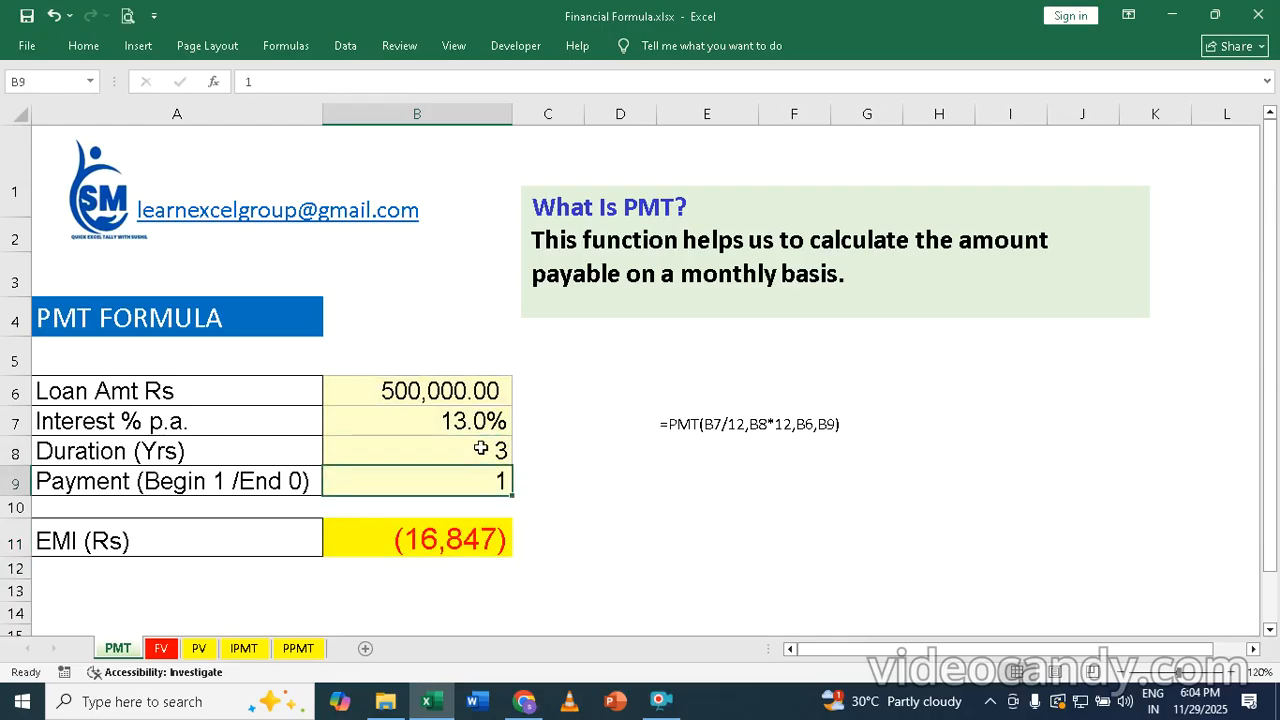
{"action": "left_click", "coordinate": [481, 449]}
{"action": "type", "text": "4"}
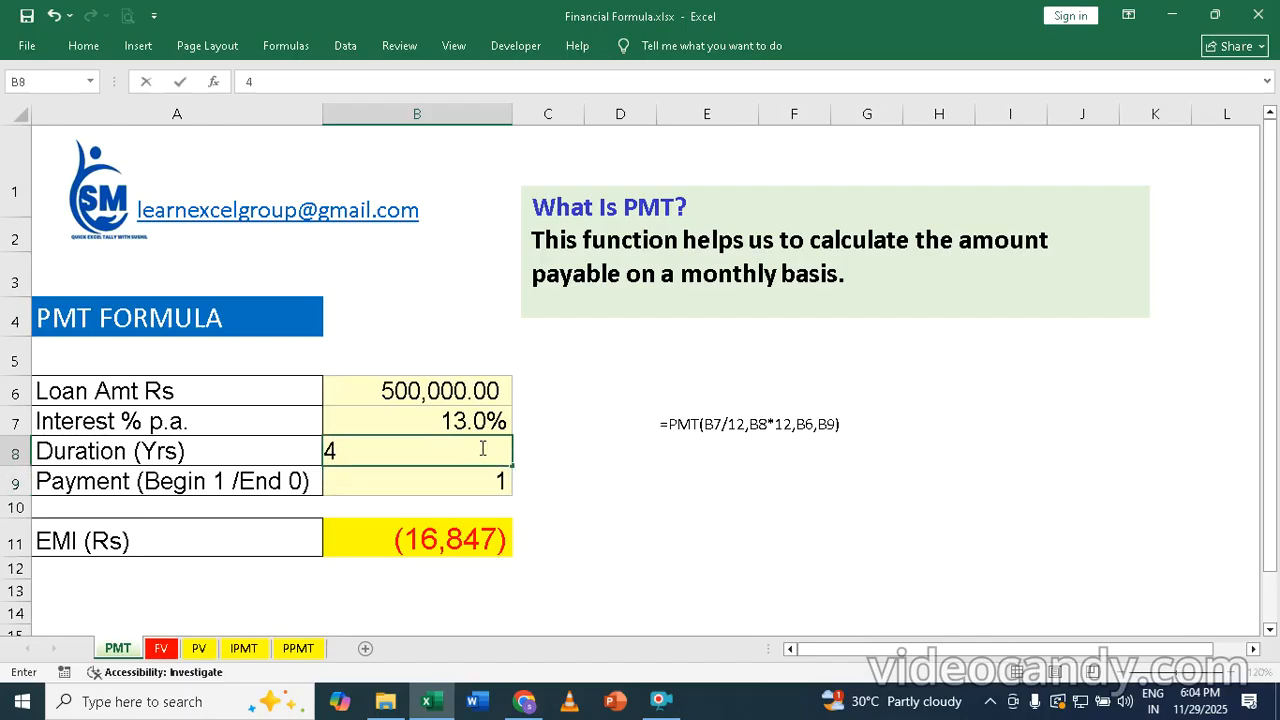
{"action": "key", "text": "Return"}
Step: Set the payment timing in B9 to 0 for end-of-period payments
{"action": "left_click", "coordinate": [481, 449]}
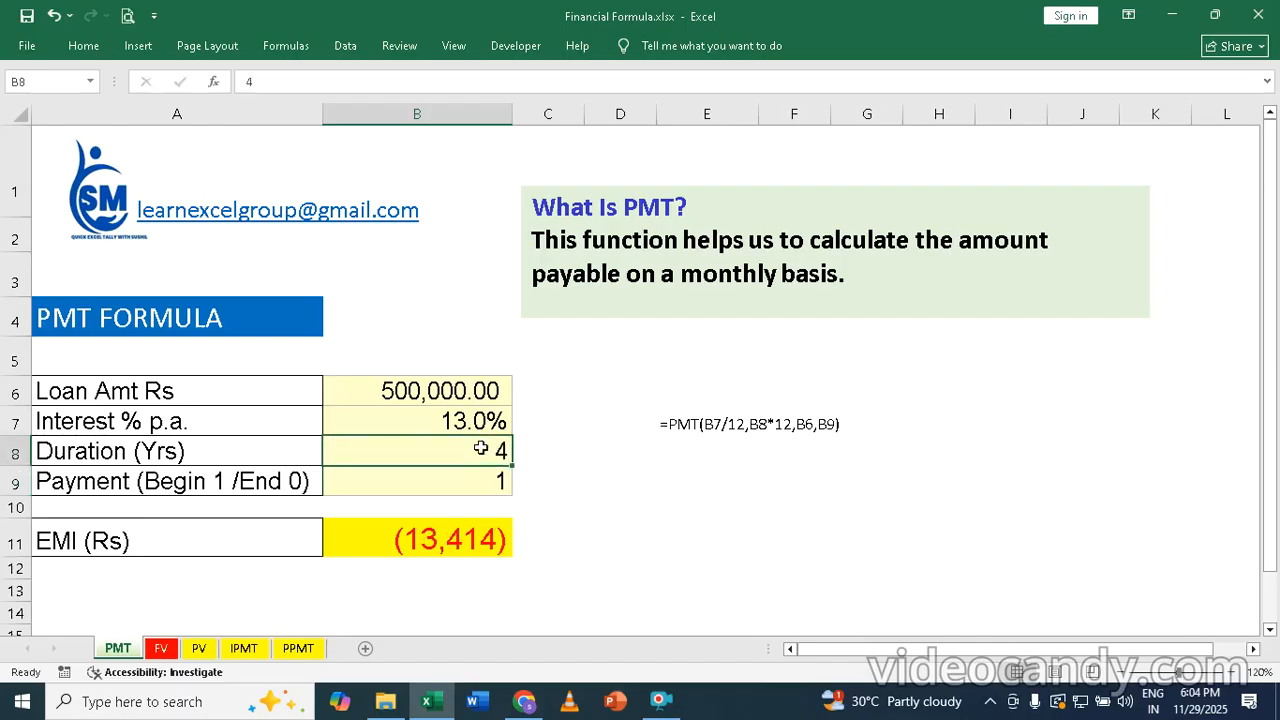
{"action": "key", "text": "Down"}
{"action": "type", "text": "0"}
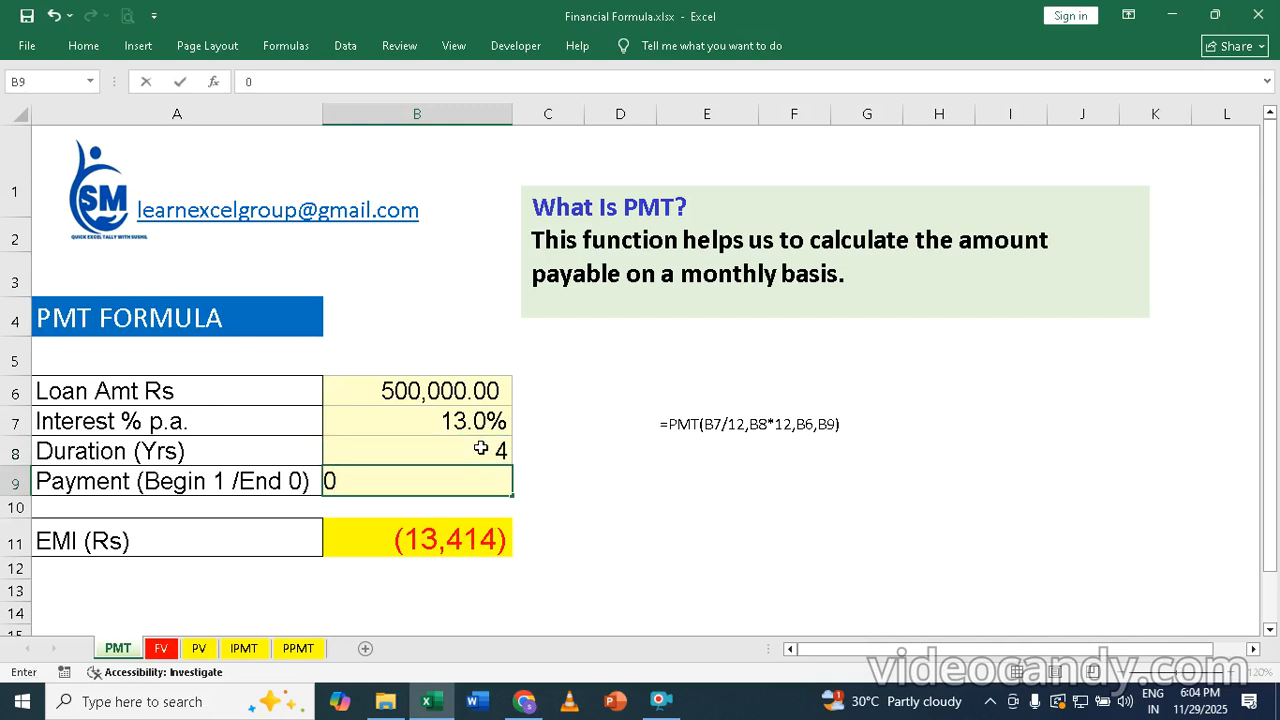
{"action": "key", "text": "Return"}
{"action": "key", "text": "Up"}
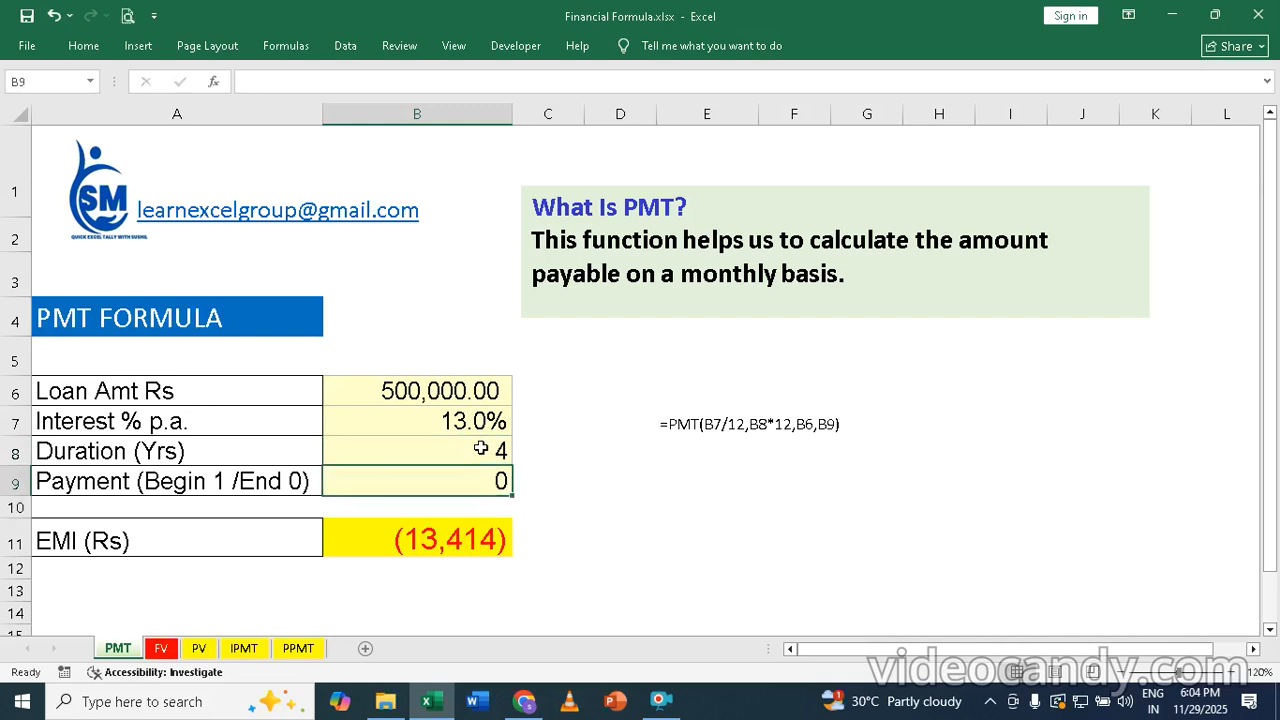
Step: Set the loan duration back to 2 years and the payment timing back to 1
{"action": "key", "text": "Up"}
{"action": "type", "text": "2"}
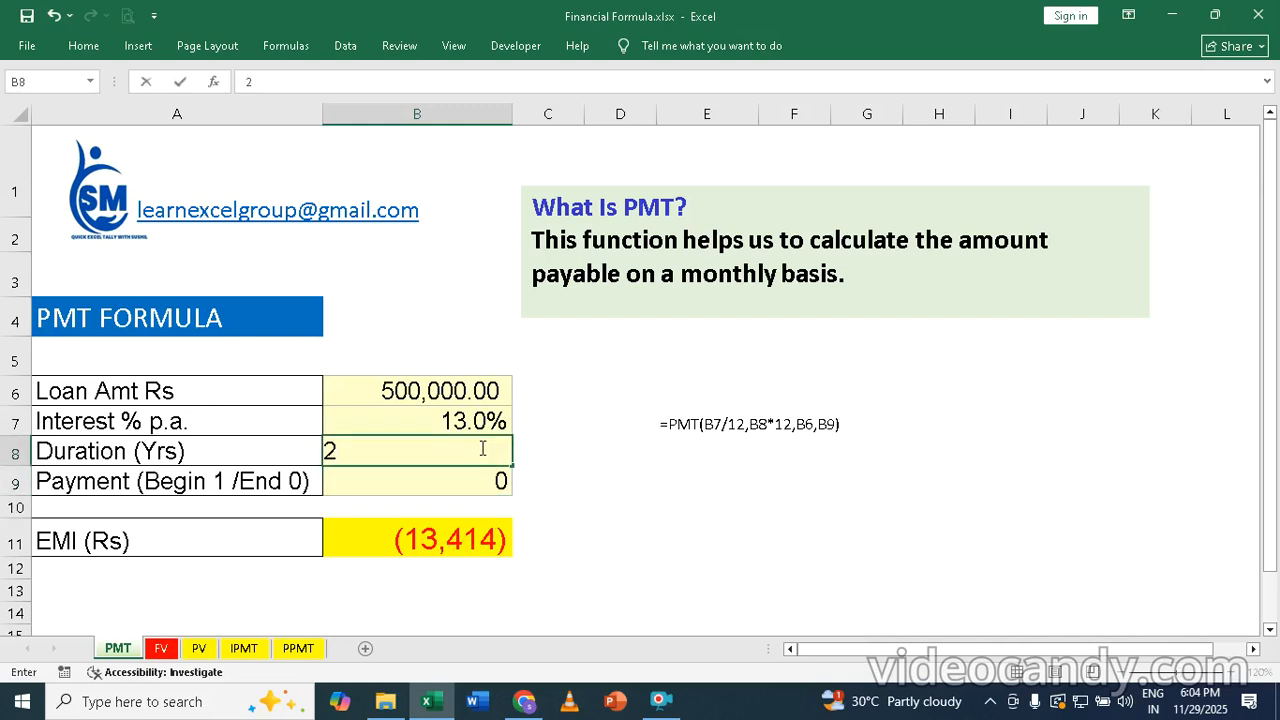
{"action": "key", "text": "Return"}
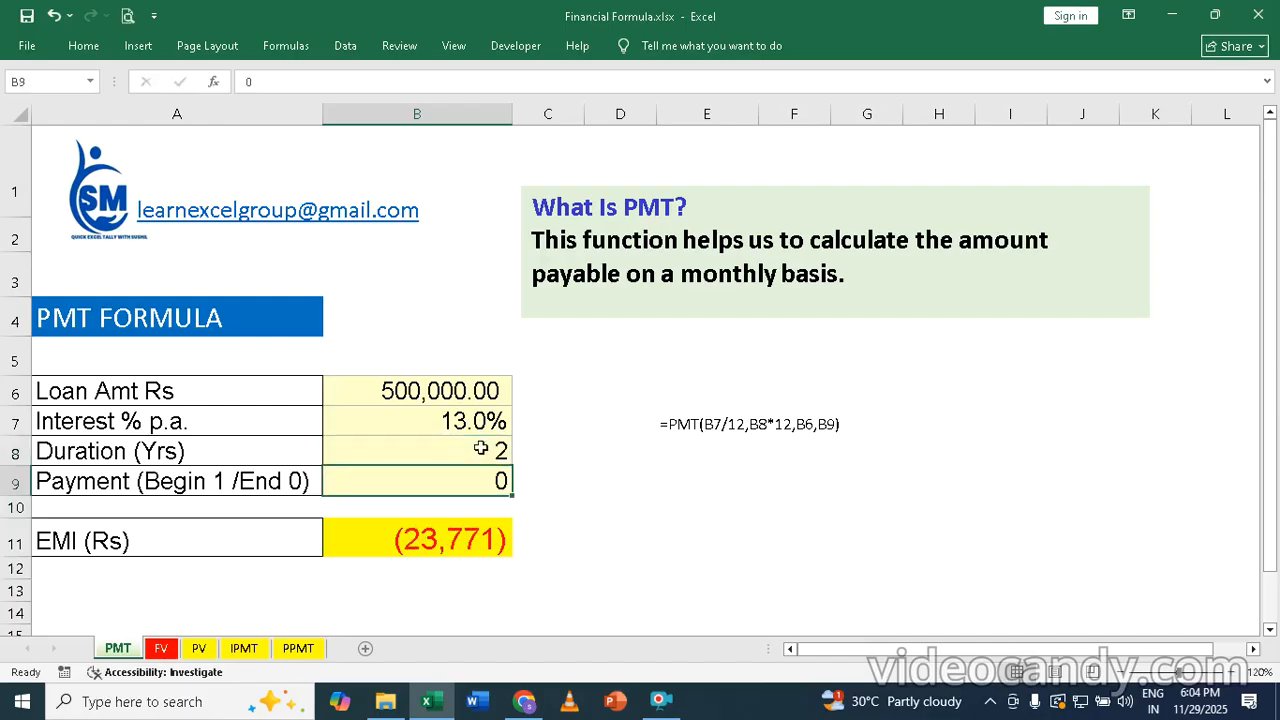
{"action": "type", "text": "1"}
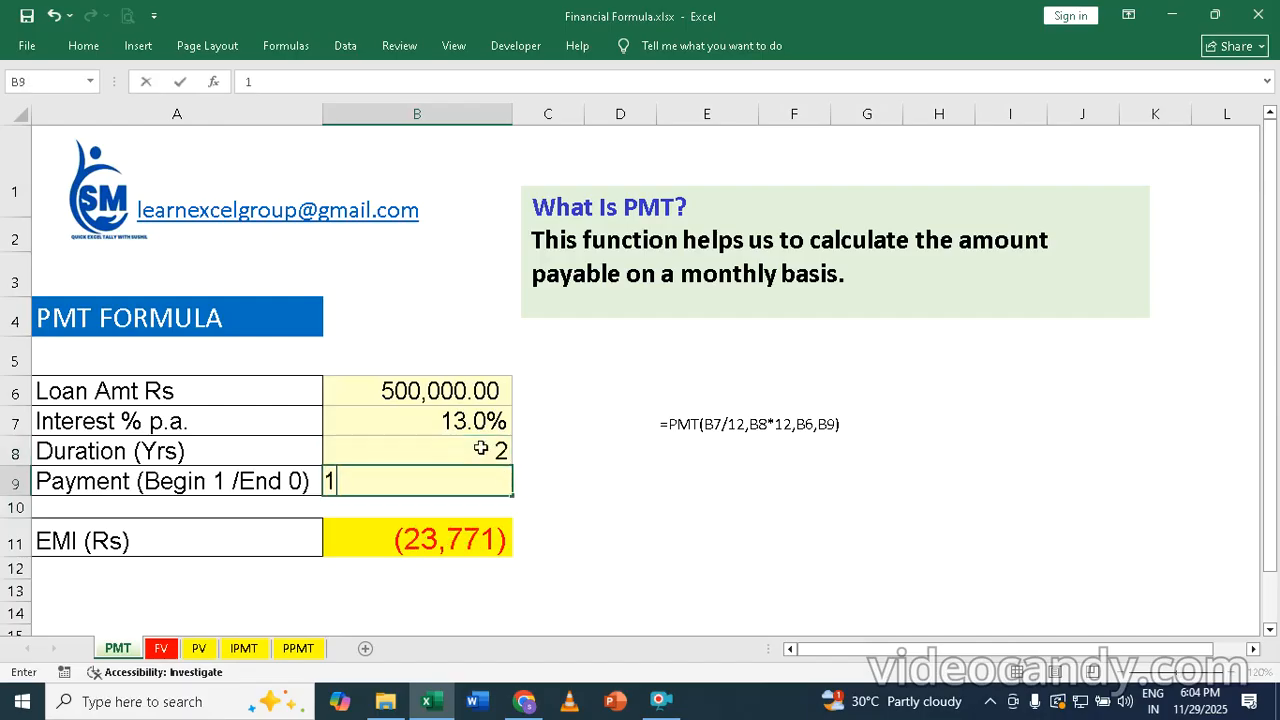
{"action": "key", "text": "Return"}
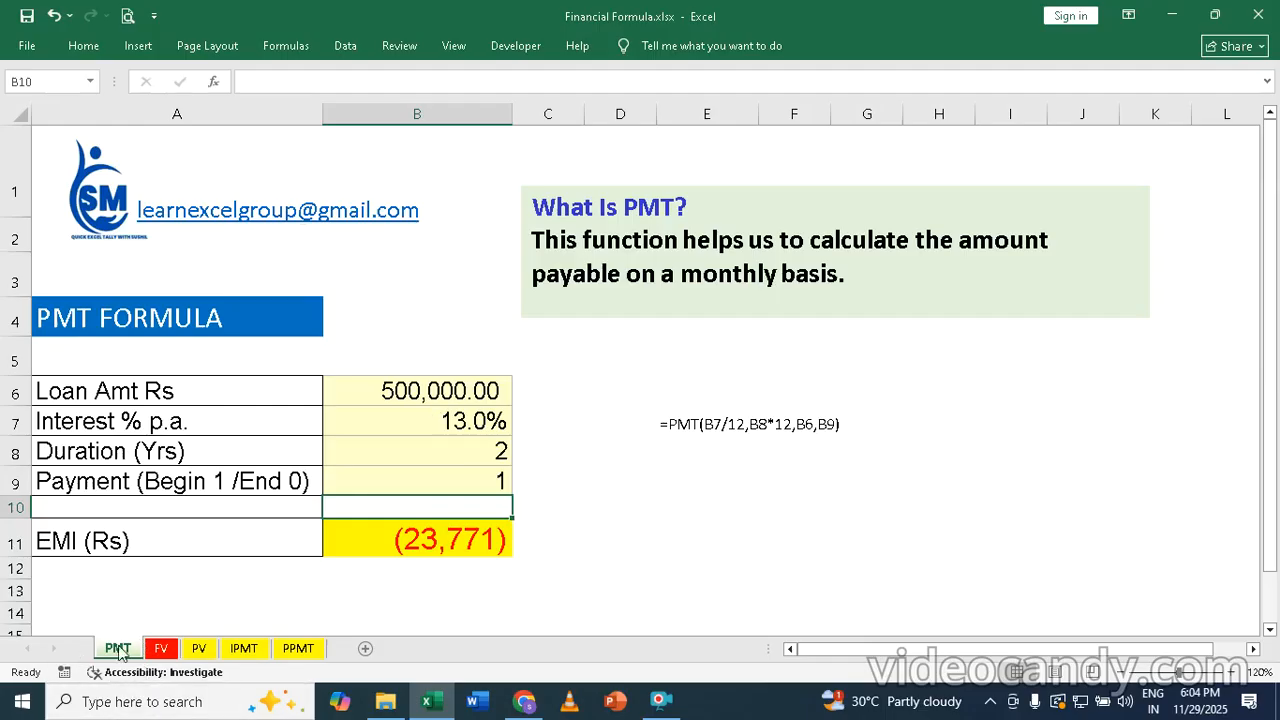
Step: On the FV sheet, calculate the future value in B10 with the formula =FV(B7,B8,B6,0,1)
{"action": "left_click", "coordinate": [160, 649]}
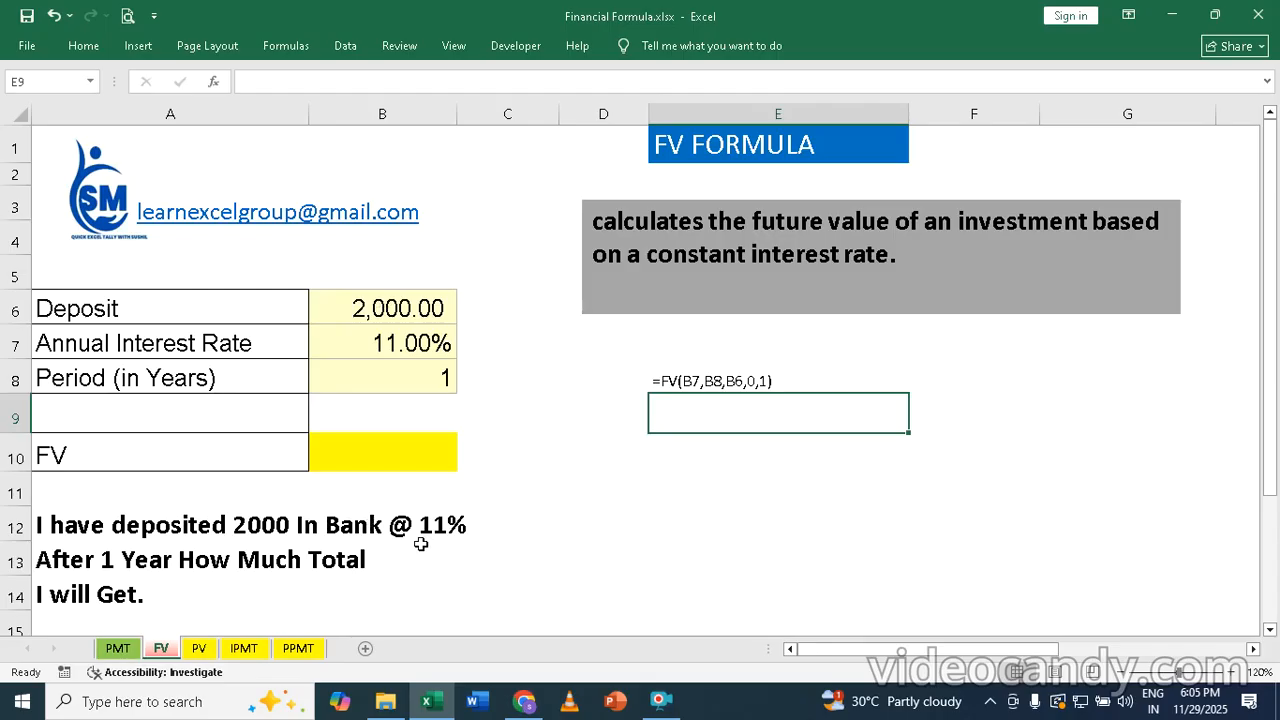
{"action": "left_click", "coordinate": [397, 447]}
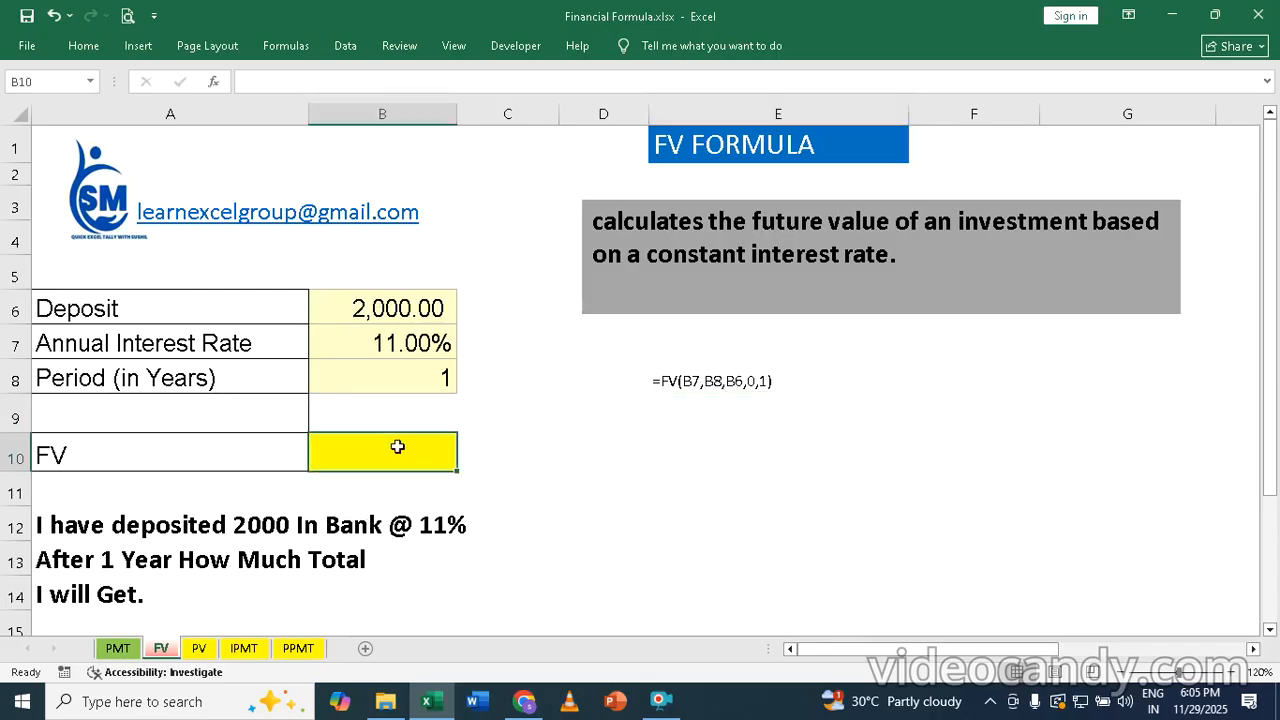
{"action": "type", "text": "=fv"}
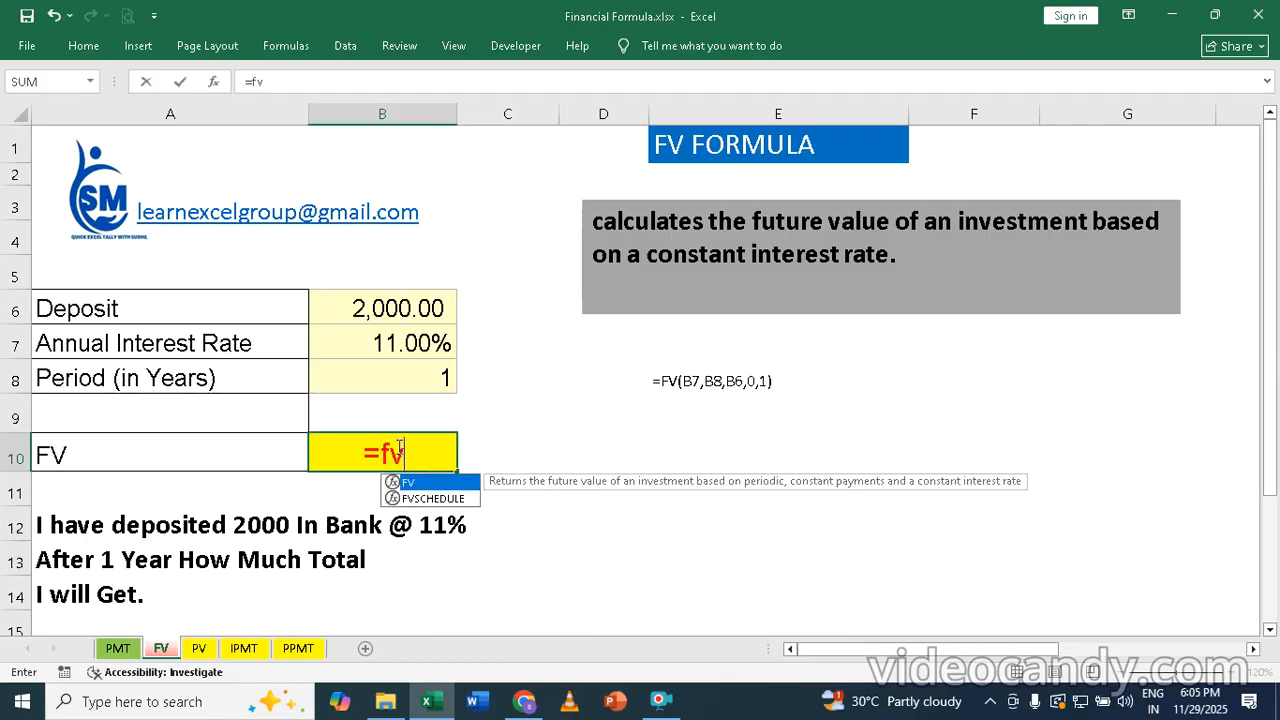
{"action": "key", "text": "Tab"}
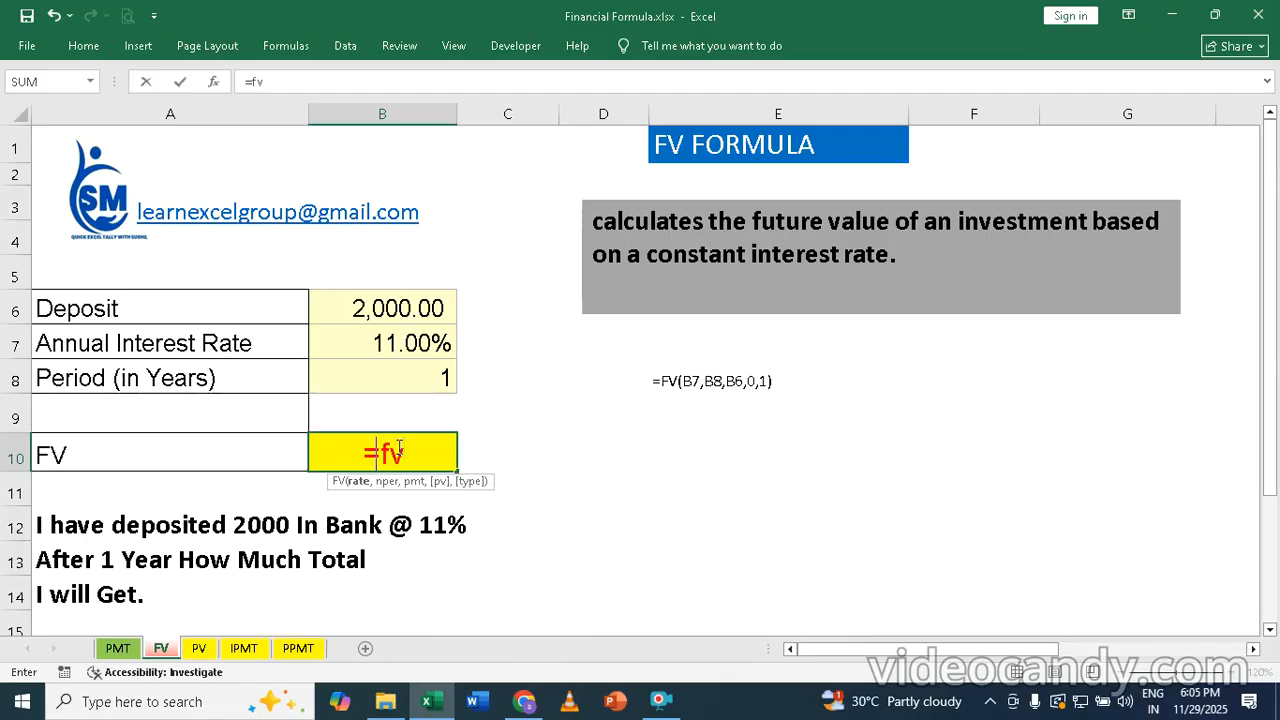
{"action": "left_click", "coordinate": [390, 343]}
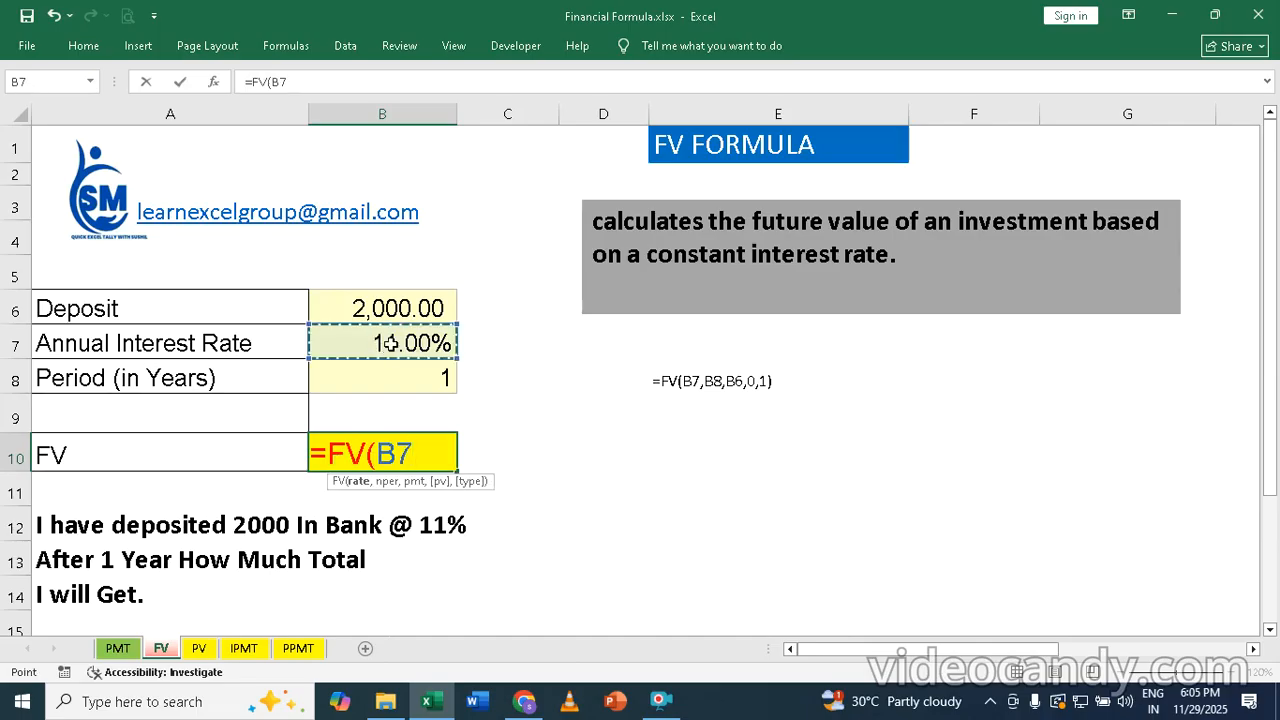
{"action": "type", "text": ","}
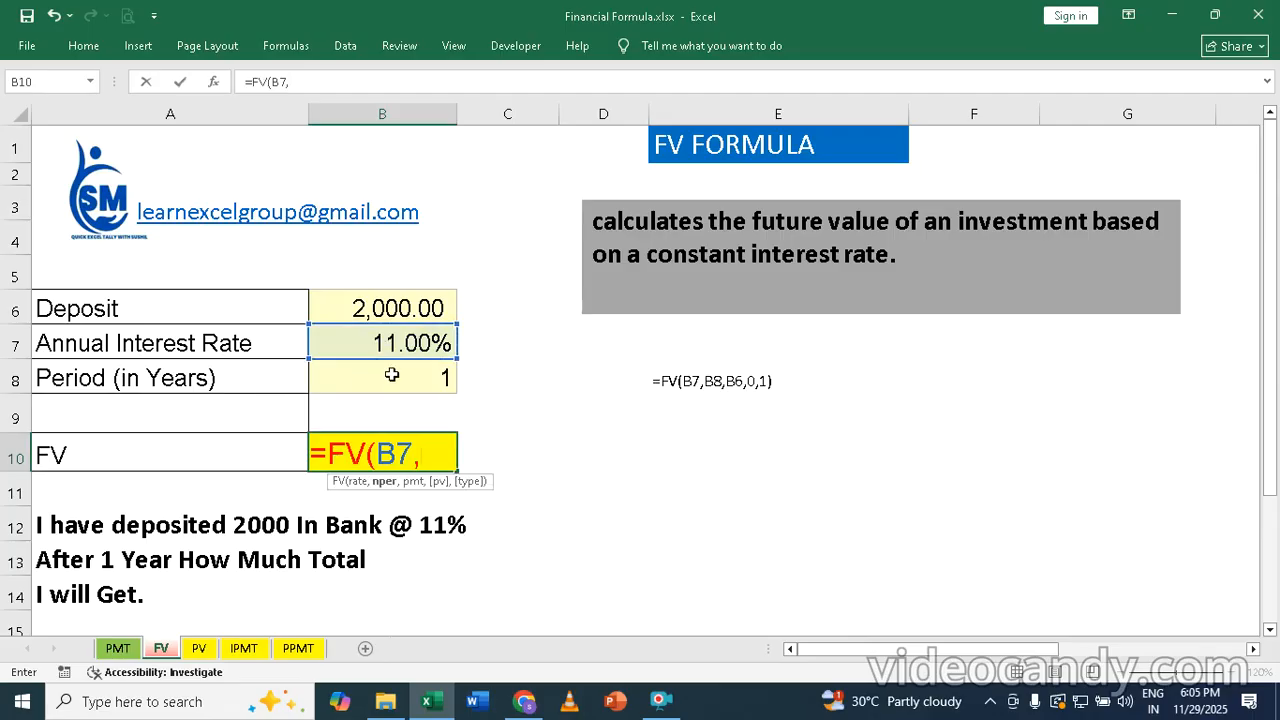
{"action": "left_click", "coordinate": [392, 373]}
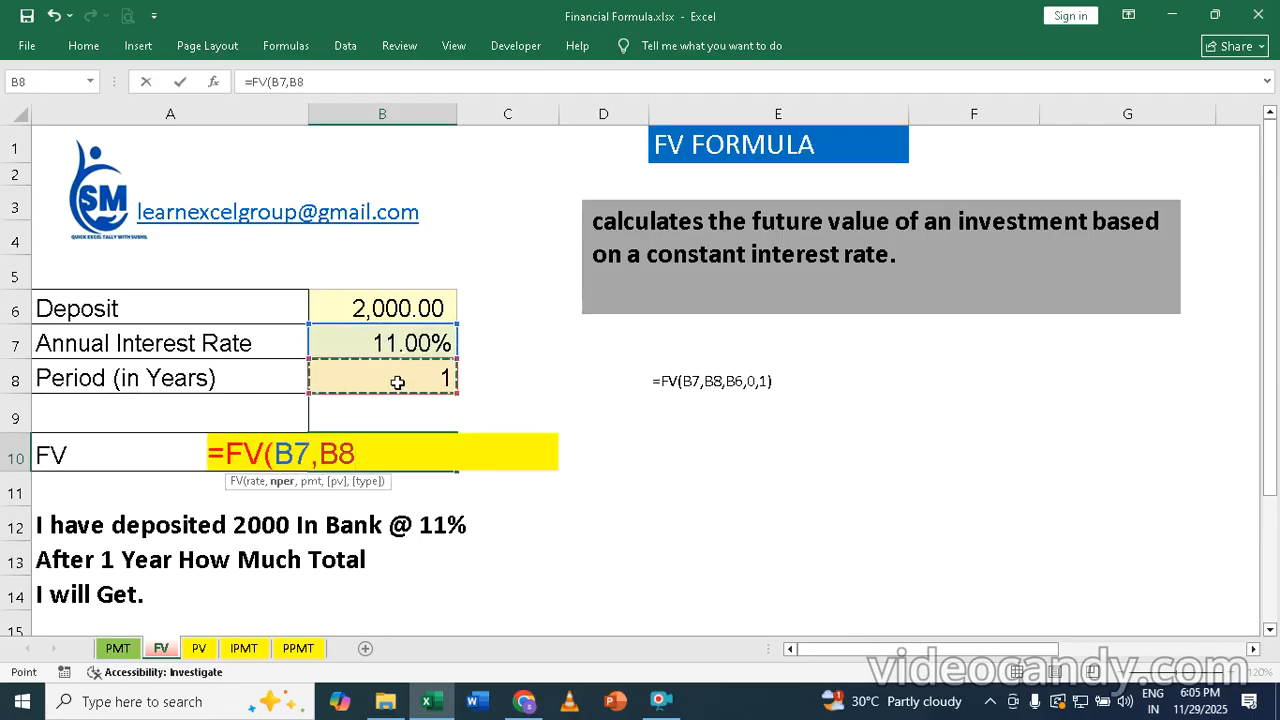
{"action": "type", "text": ","}
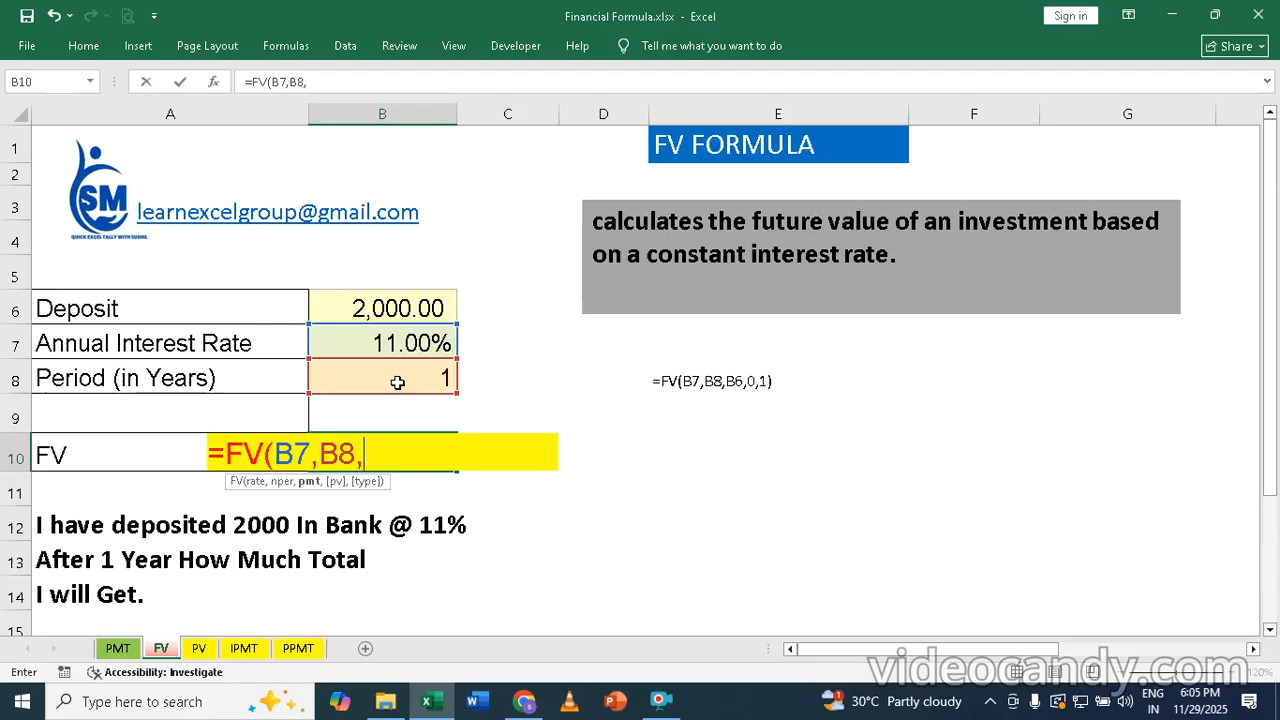
{"action": "left_click", "coordinate": [412, 309]}
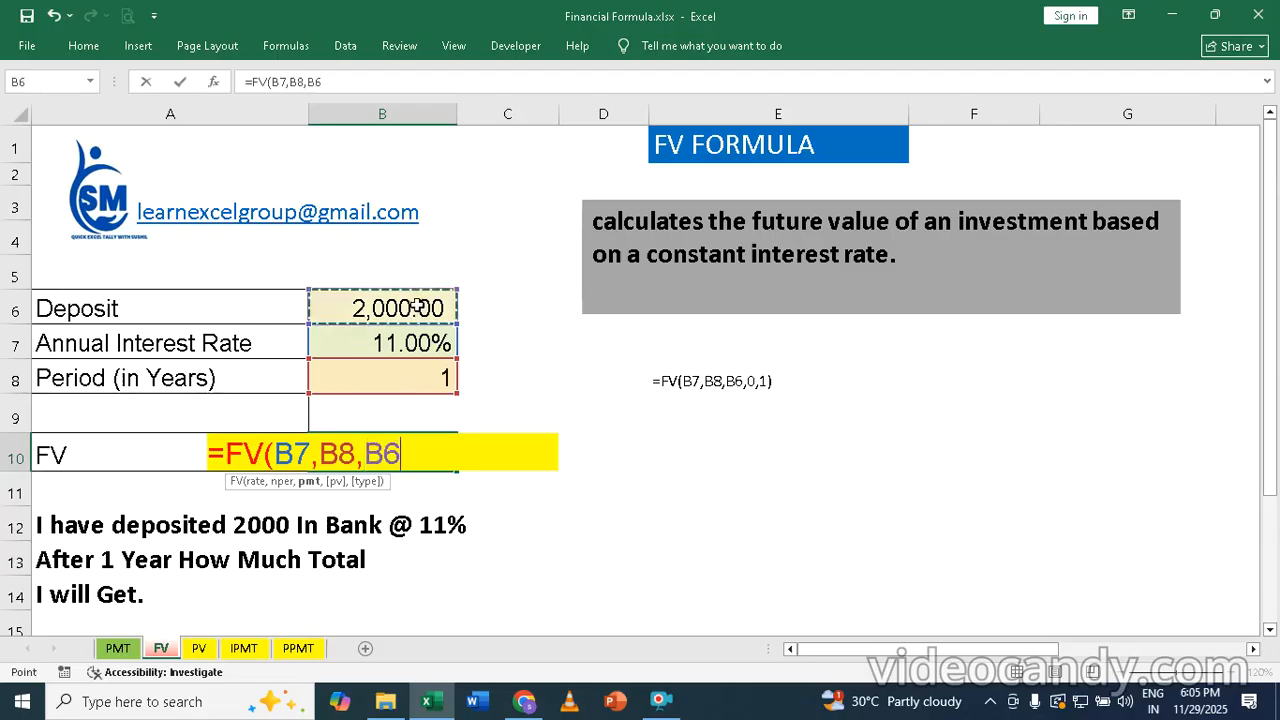
{"action": "type", "text": ","}
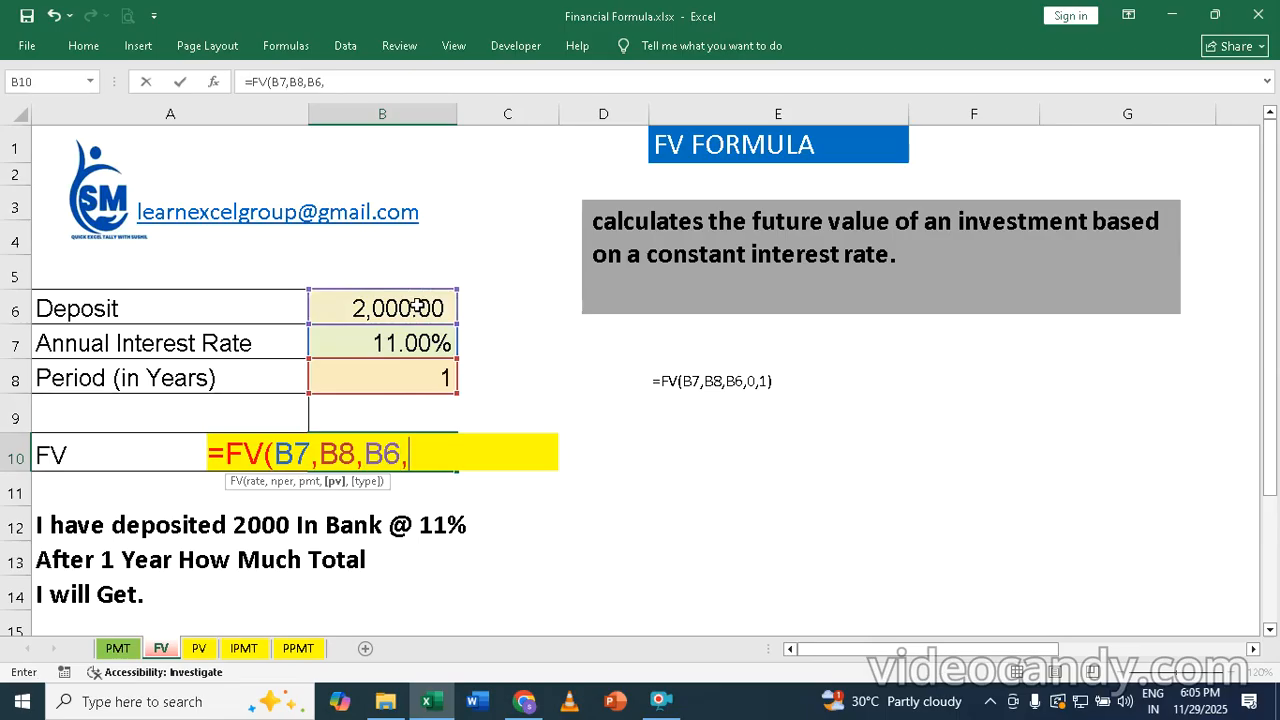
{"action": "type", "text": "0,"}
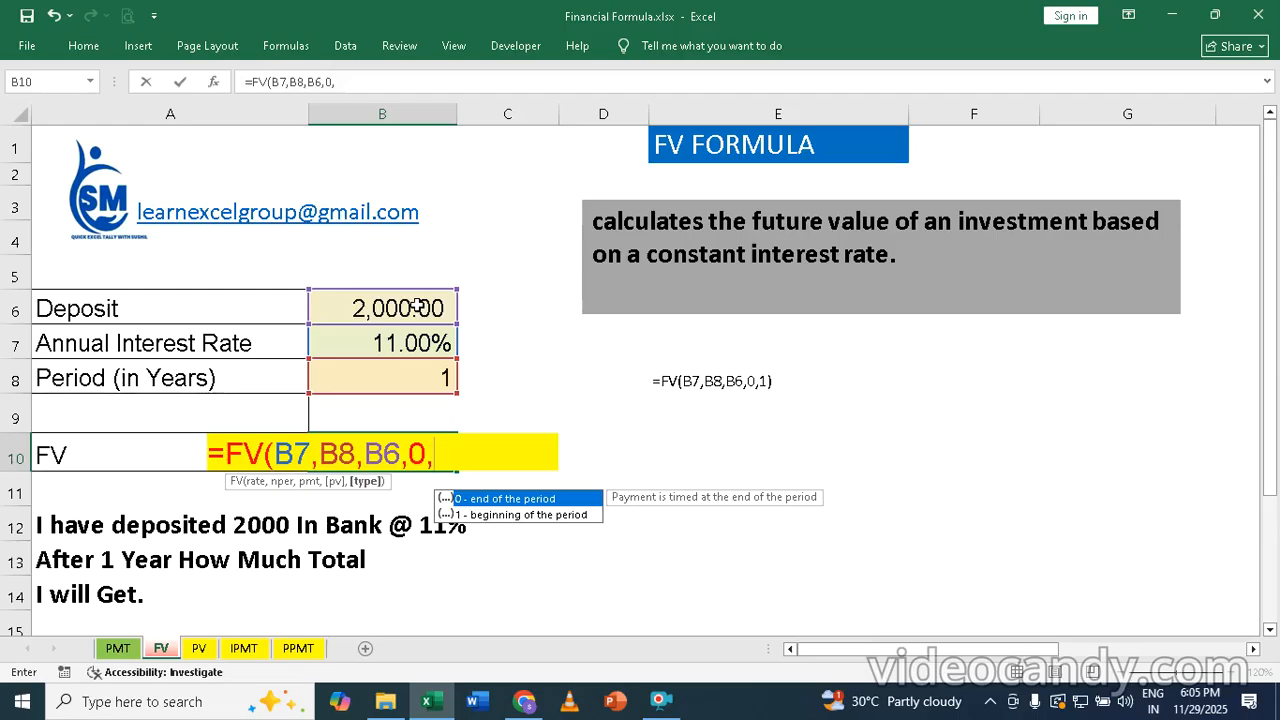
{"action": "type", "text": "1"}
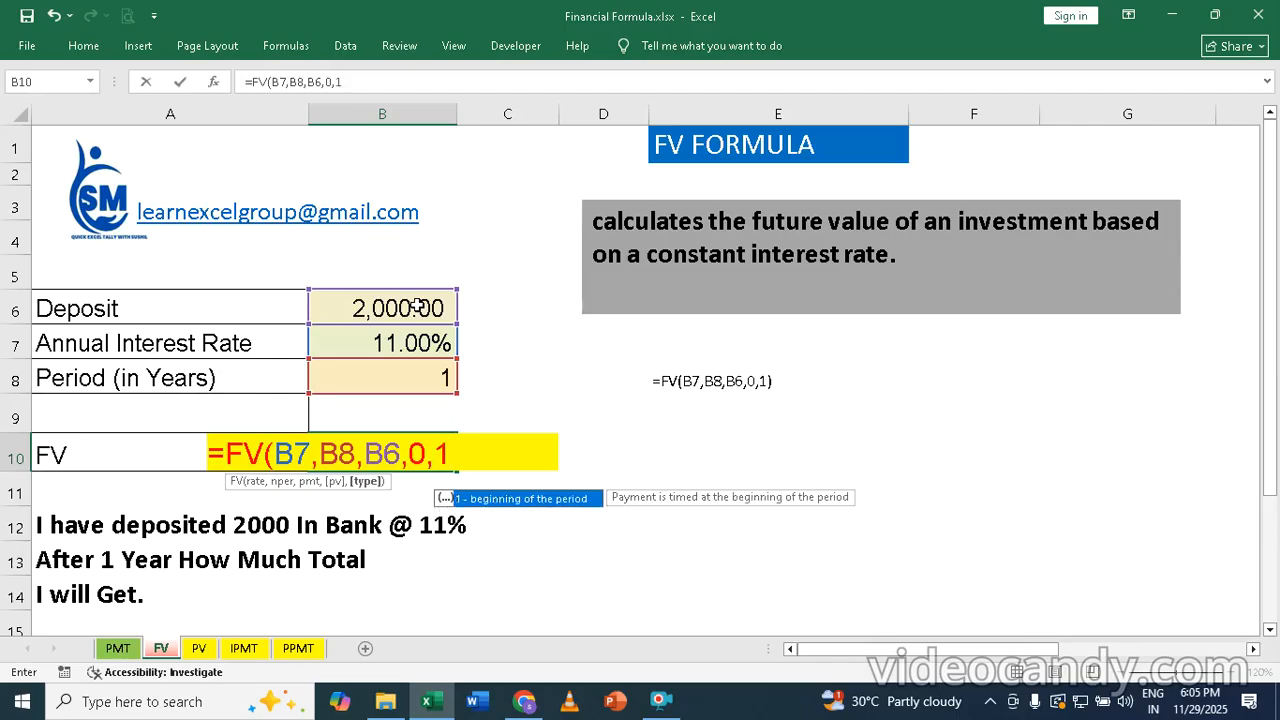
{"action": "type", "text": ")"}
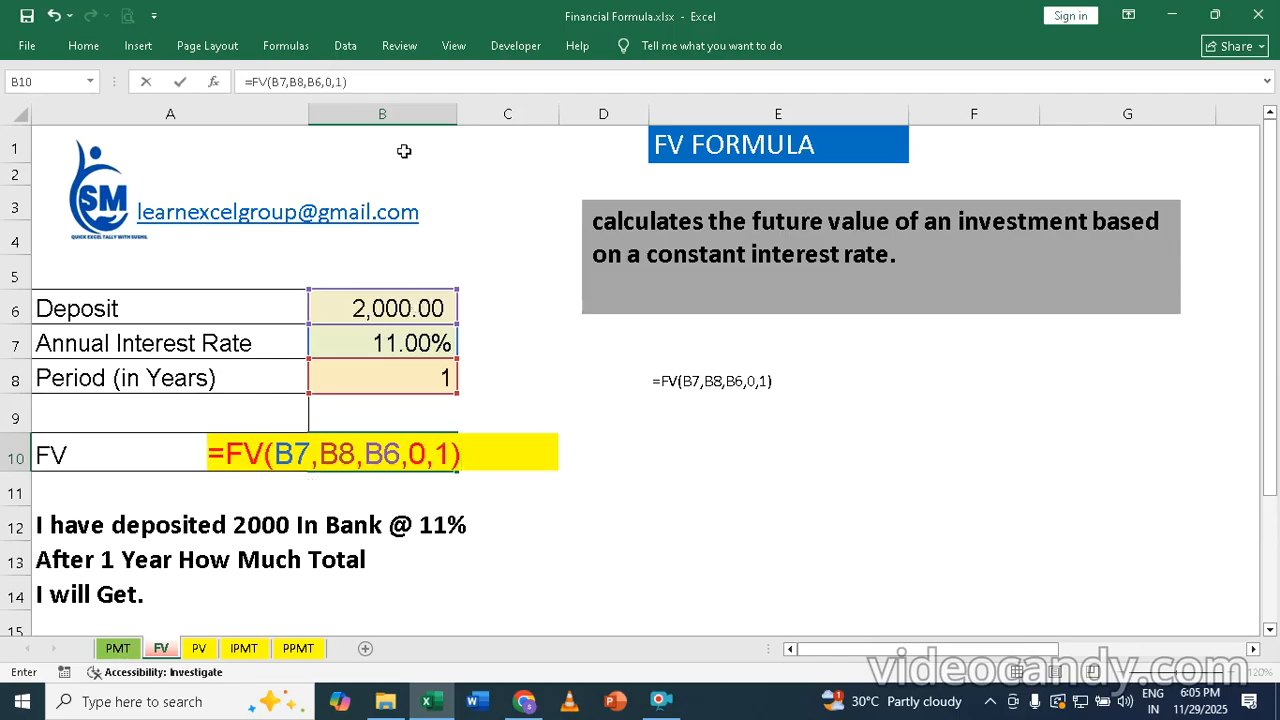
{"action": "key", "text": "Return"}
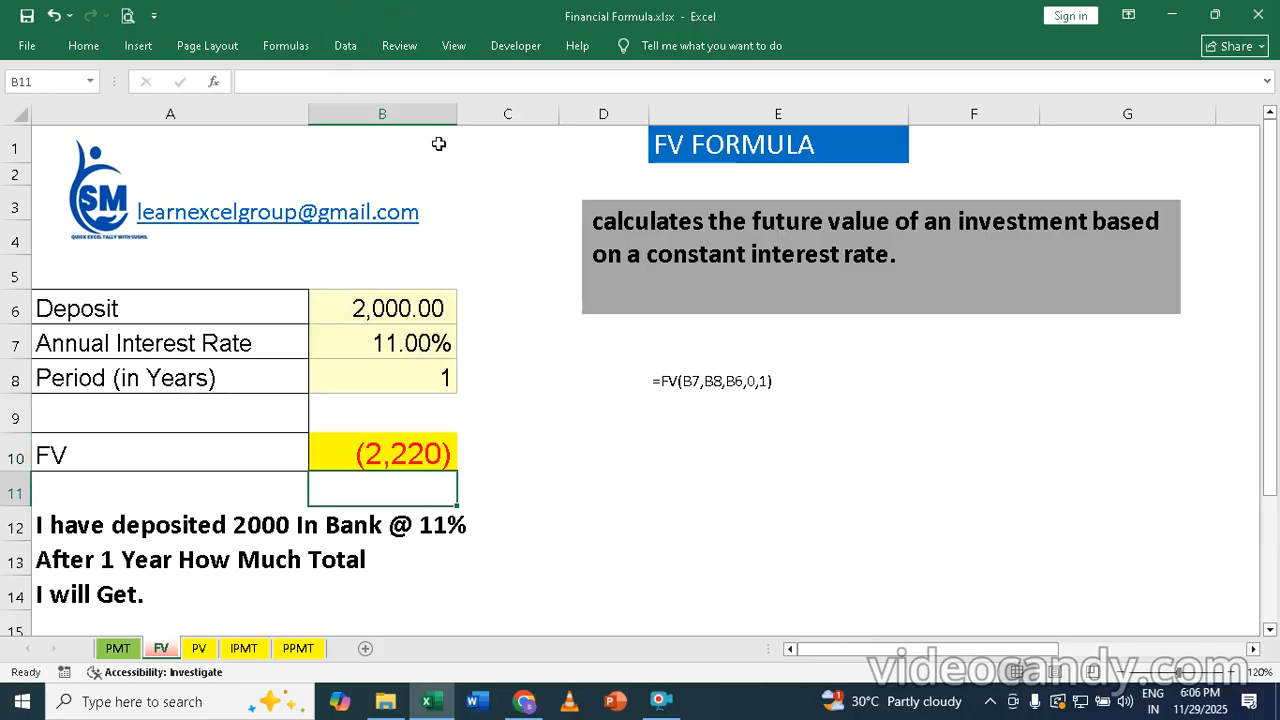
Step: Test the future value with other deposit periods by setting B8 to 10 and to 5 years
{"action": "left_click", "coordinate": [360, 309]}
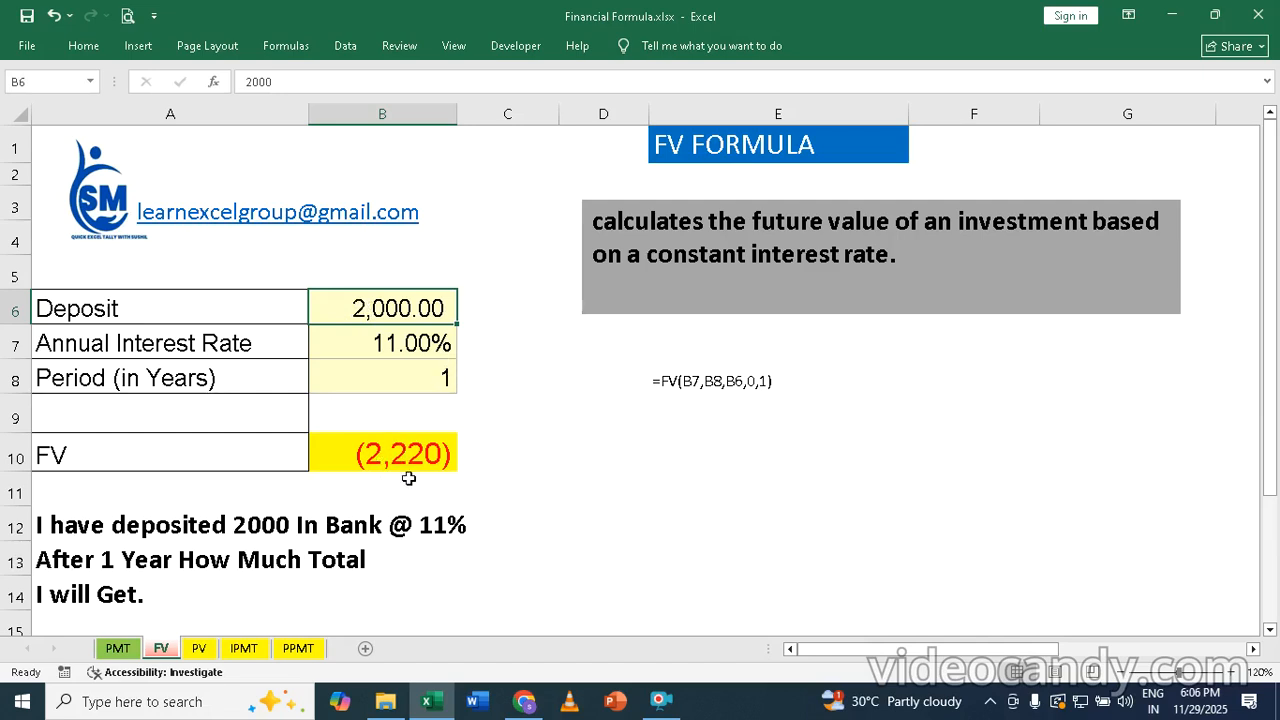
{"action": "left_click", "coordinate": [424, 366]}
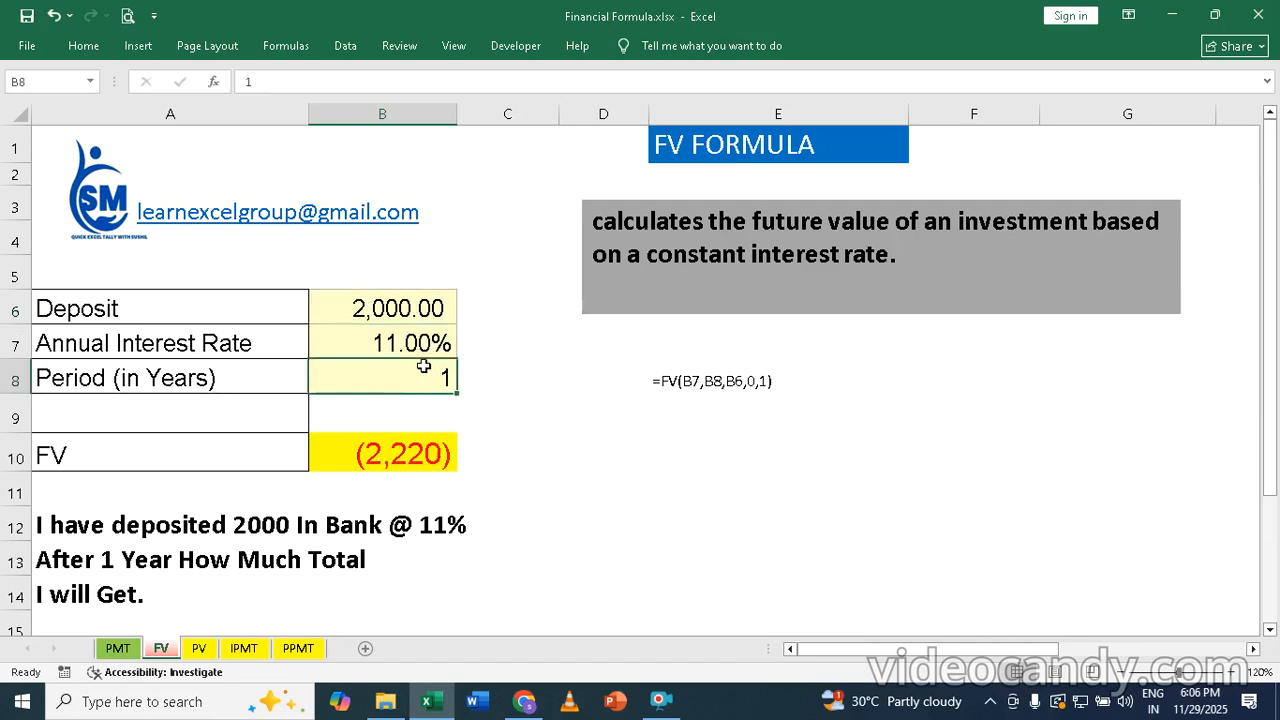
{"action": "type", "text": "1"}
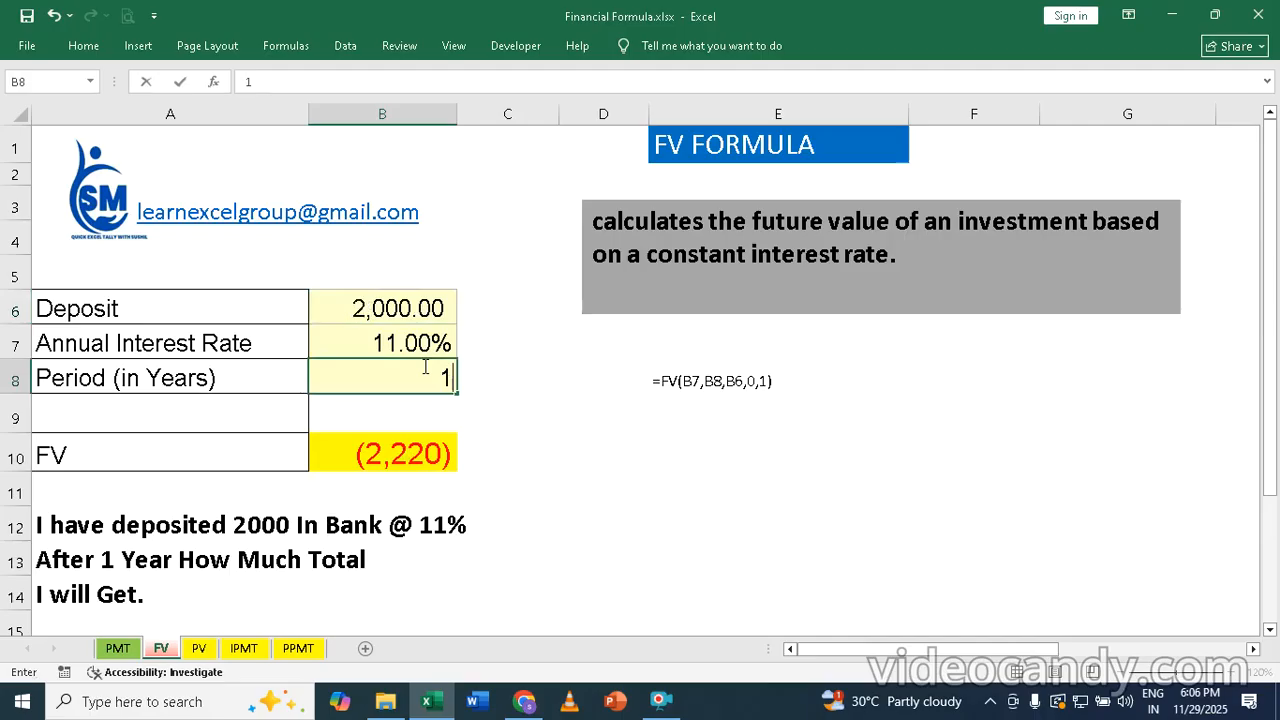
{"action": "type", "text": "0"}
{"action": "key", "text": "Return"}
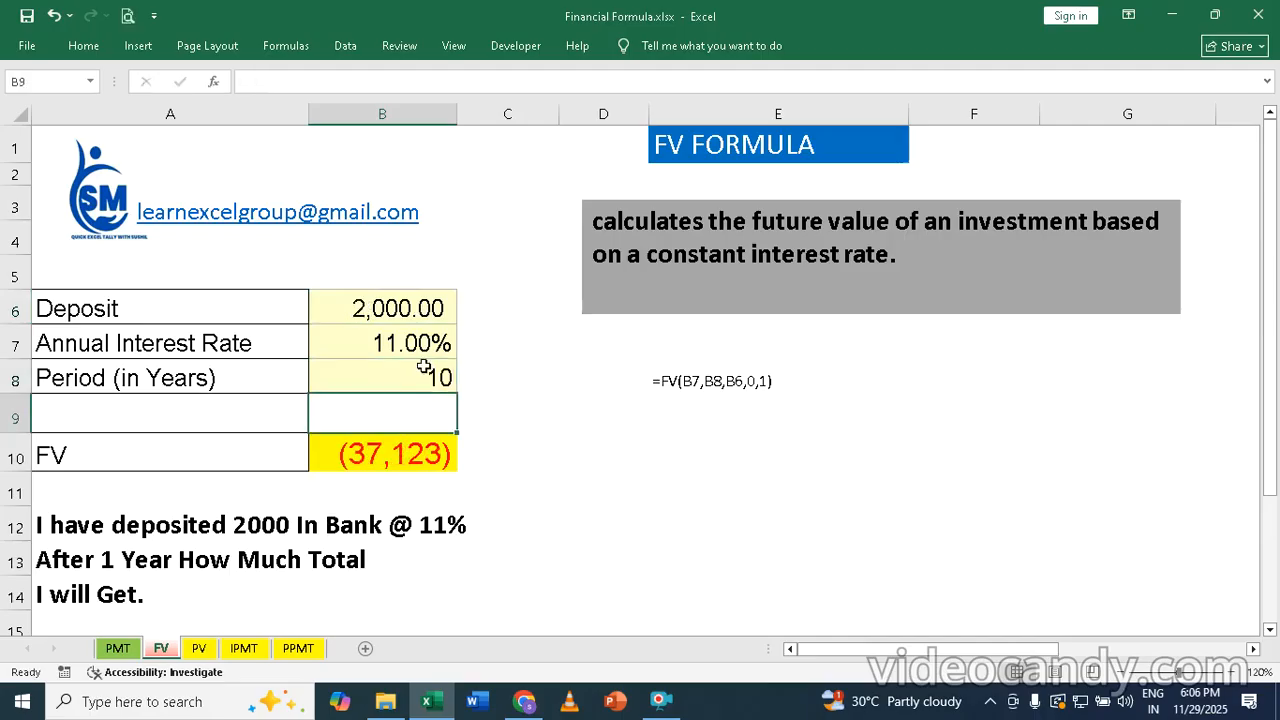
{"action": "left_click", "coordinate": [424, 366]}
{"action": "type", "text": "5"}
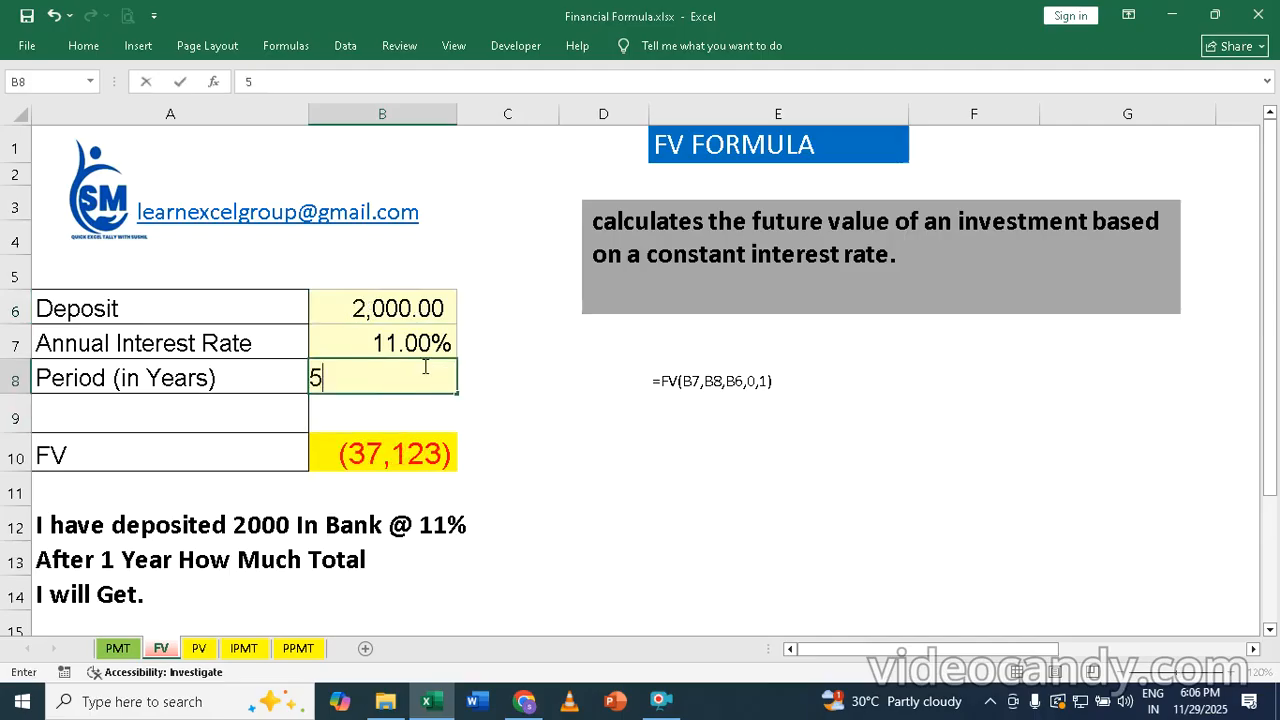
{"action": "key", "text": "Return"}
Step: Test the future value with a deposit of 1500 in B6
{"action": "left_click", "coordinate": [424, 366]}
{"action": "key", "text": "Up"}
{"action": "key", "text": "Up"}
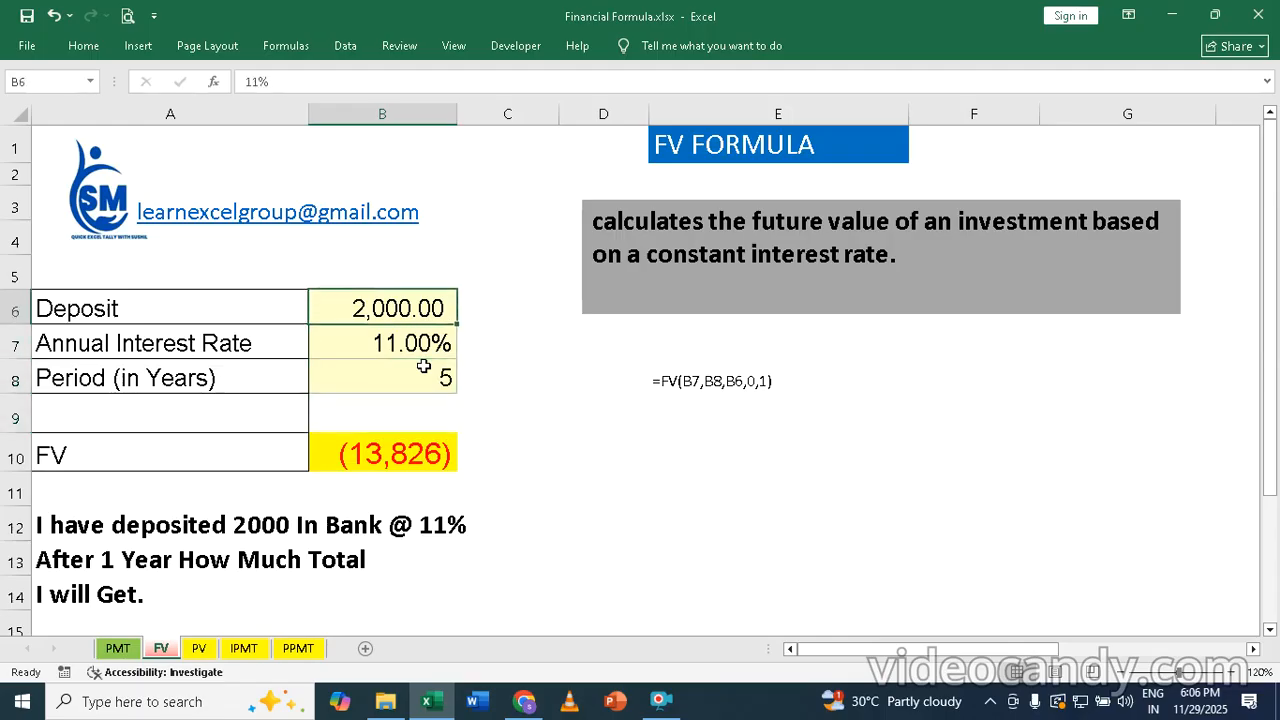
{"action": "type", "text": "1500"}
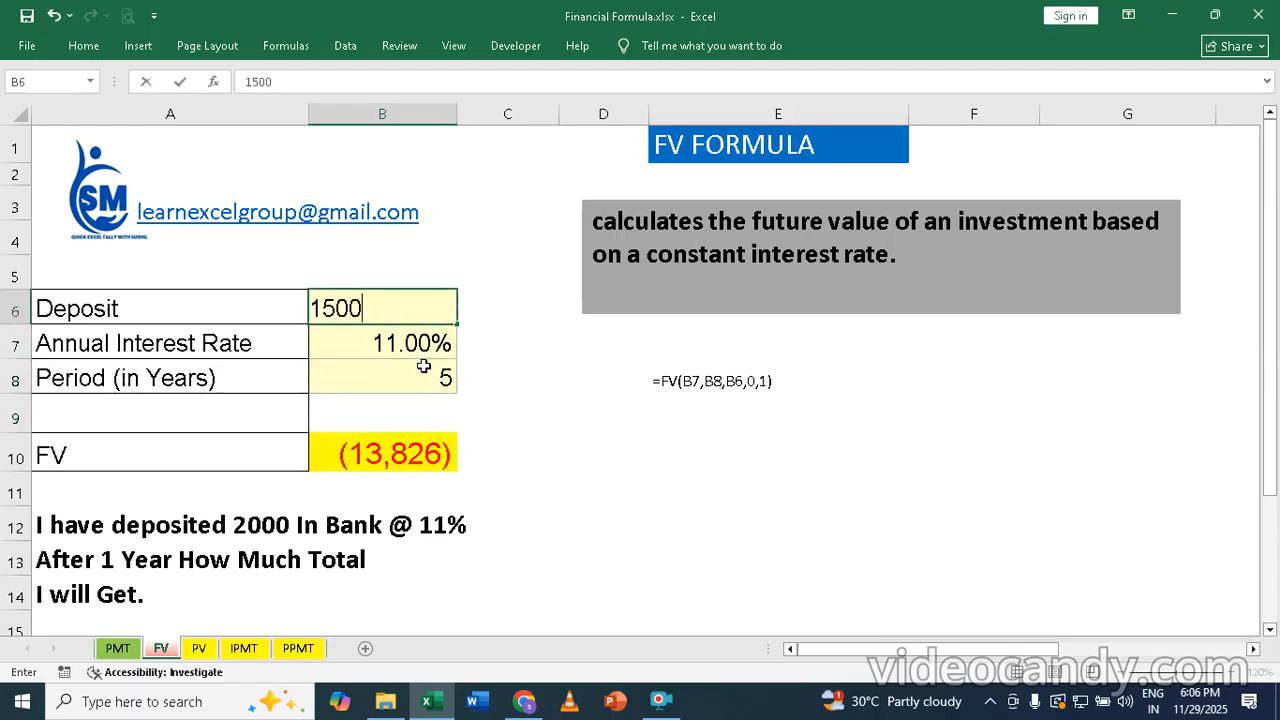
{"action": "key", "text": "Return"}
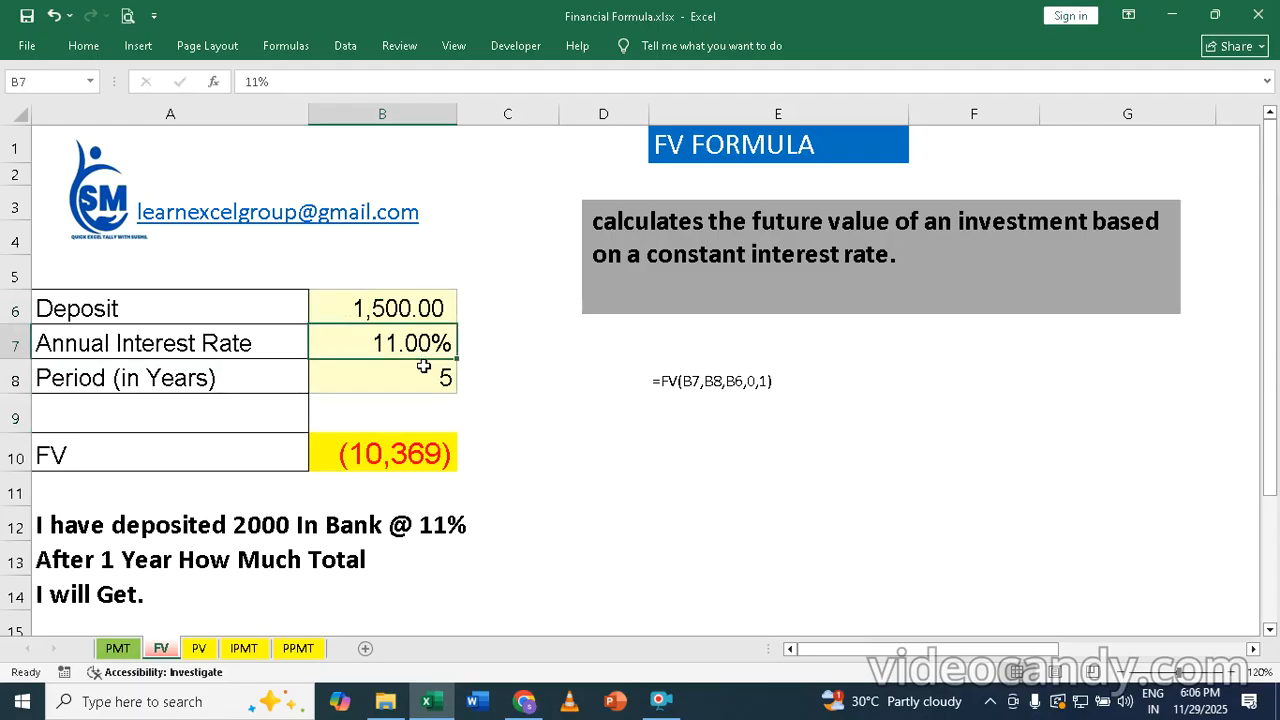
Step: Set the deposit in B6 back to 2000
{"action": "key", "text": "Up"}
{"action": "key", "text": "F2"}
{"action": "key", "text": "BackSpace"}
{"action": "key", "text": "BackSpace"}
{"action": "key", "text": "BackSpace"}
{"action": "key", "text": "BackSpace"}
{"action": "type", "text": "2000"}
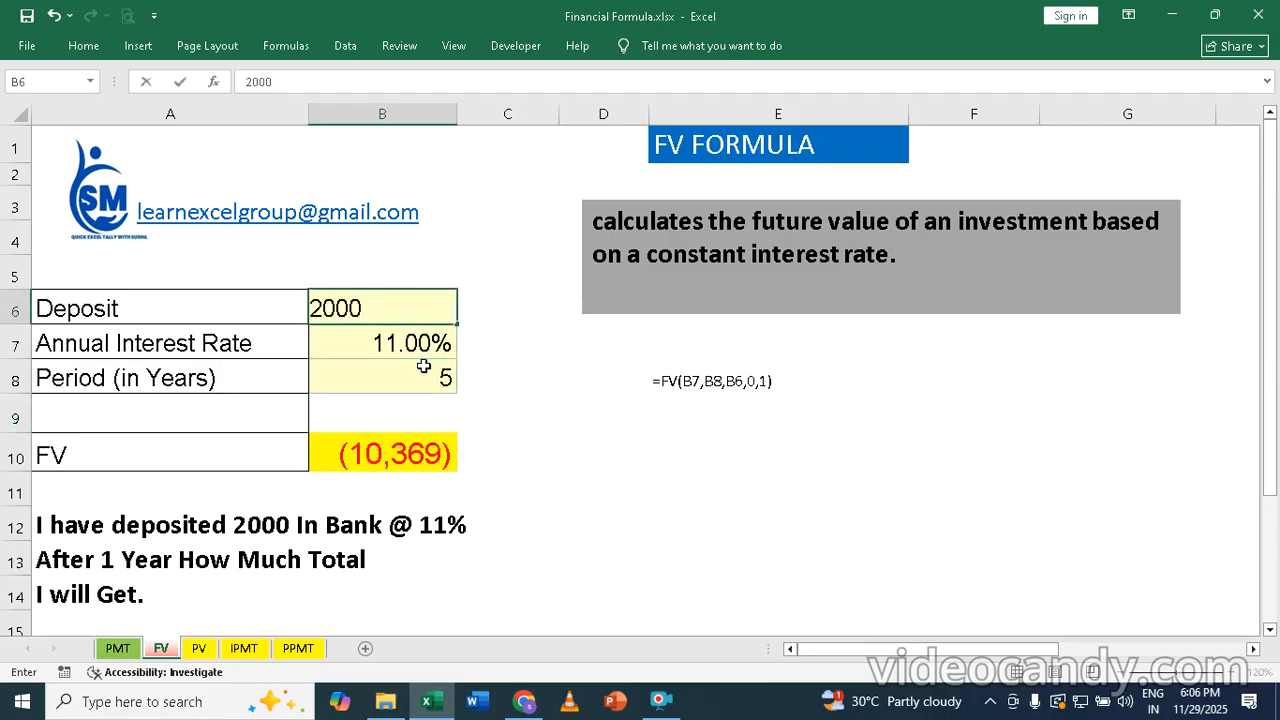
{"action": "key", "text": "Return"}
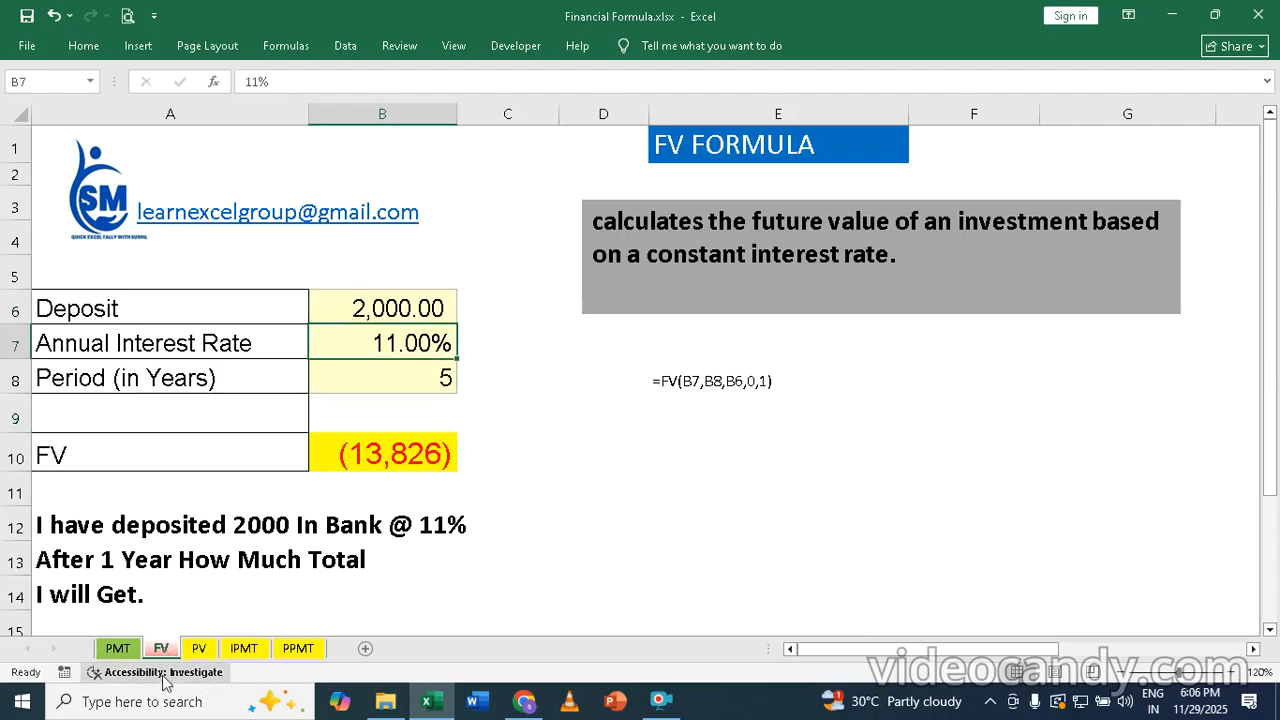
Step: Open the PV sheet for the present value calculation
{"action": "left_click", "coordinate": [198, 649]}
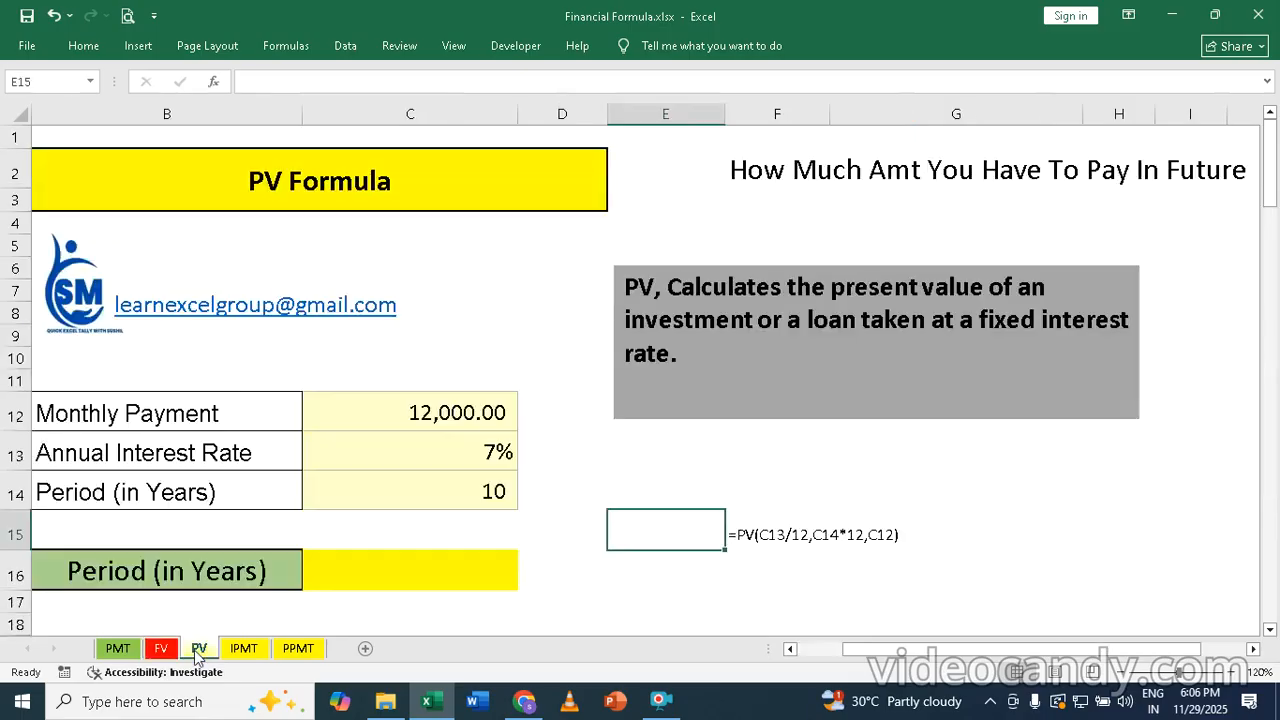